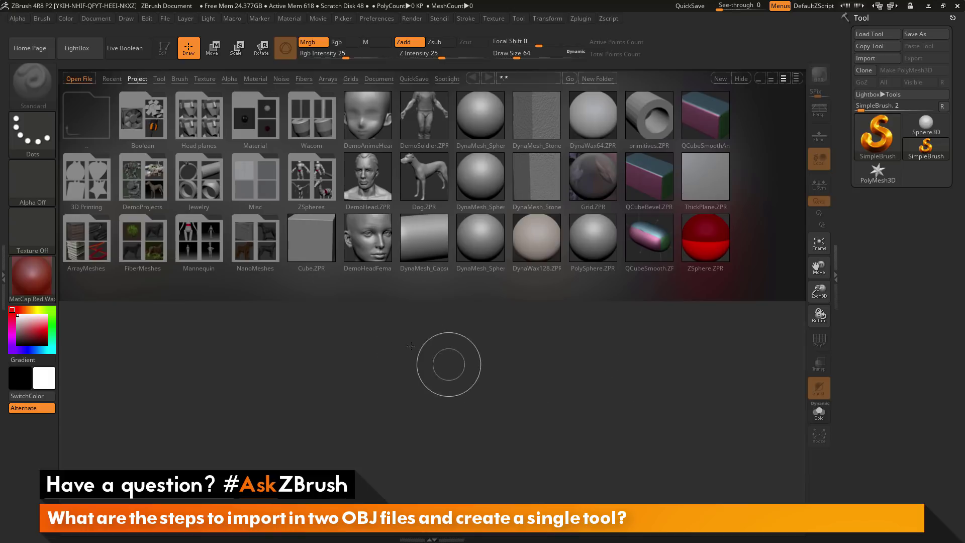
- Close LightBox and import the Earthquake_Body OBJ file as a new tool
left_click(83, 47)
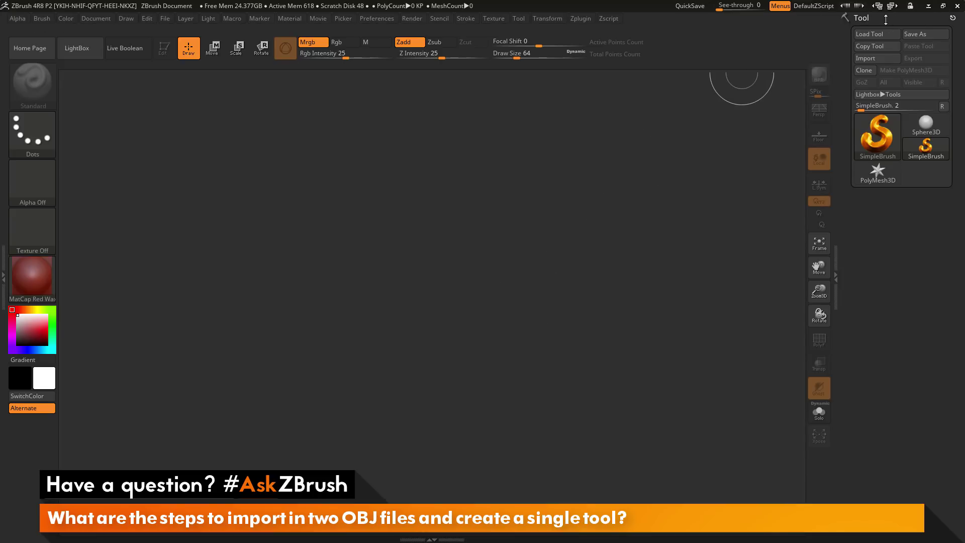
left_click(879, 59)
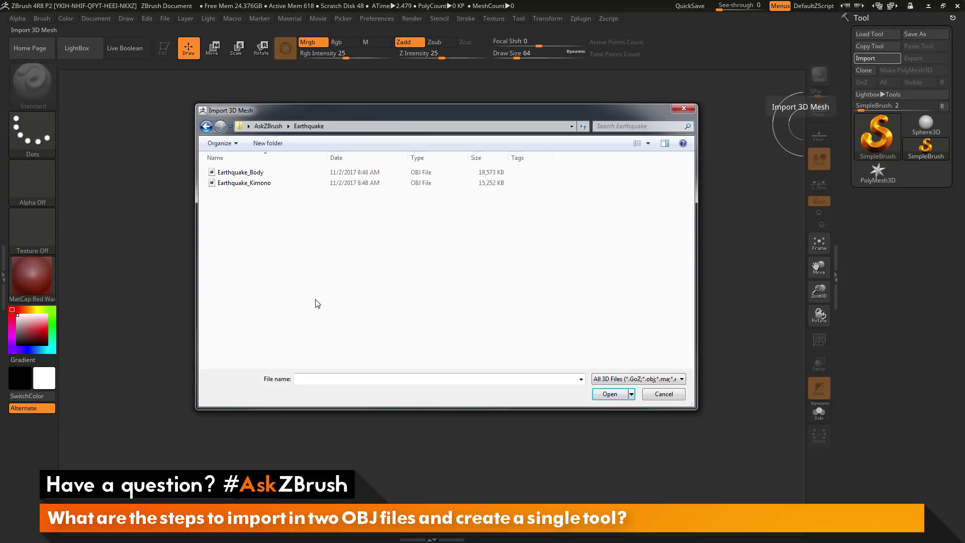
left_click(246, 175)
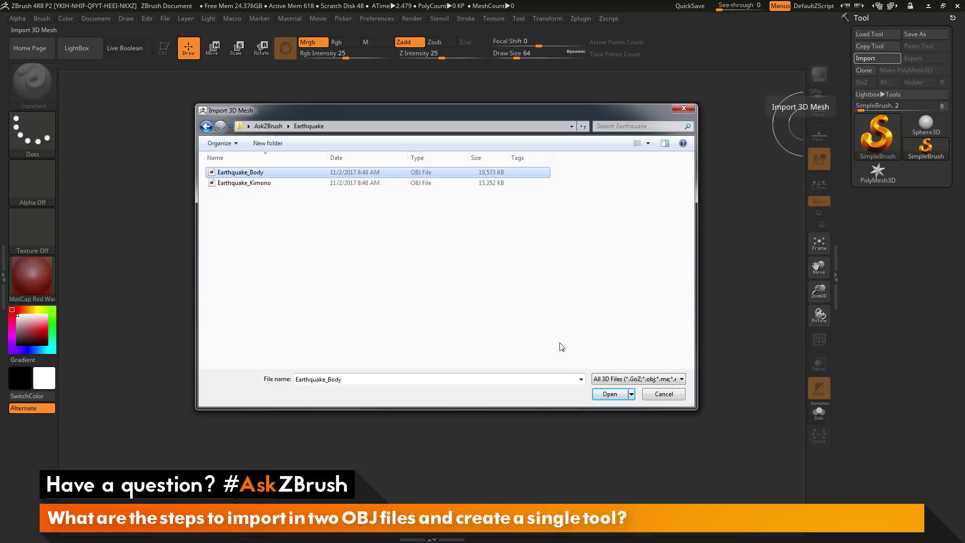
left_click(609, 395)
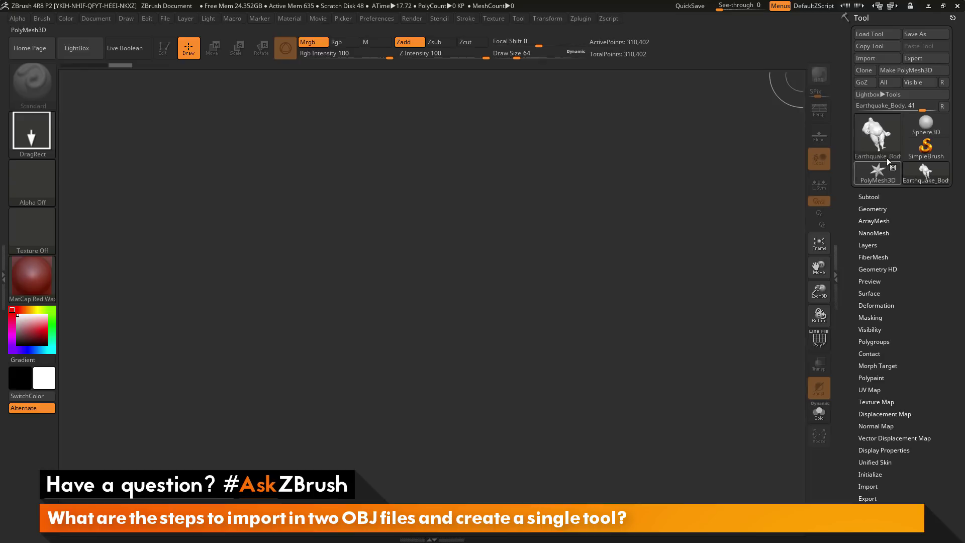
mouse_move(923, 172)
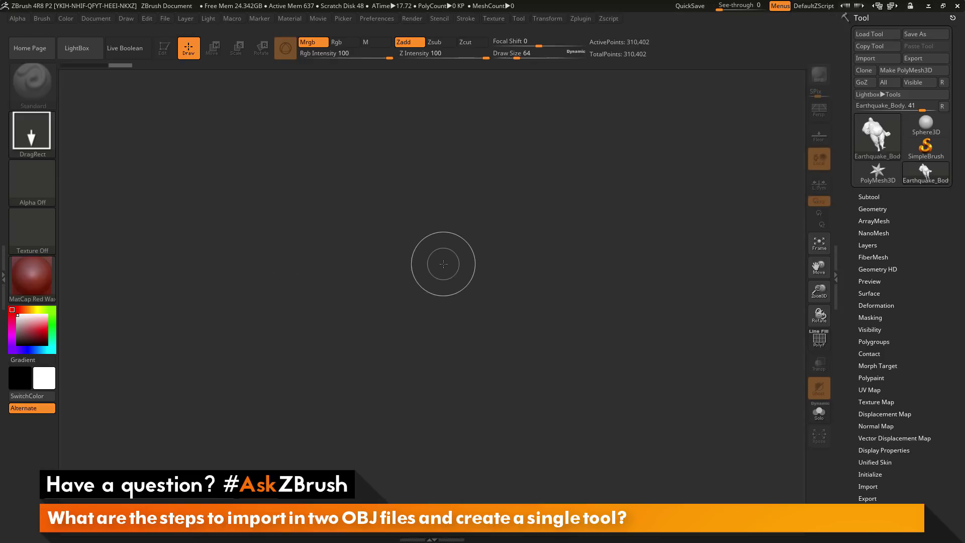
- Draw the imported body mesh upright on the canvas and enter Edit mode
mouse_move(442, 261)
left_mouse_down()
mouse_move(445, 517)
mouse_move(446, 502)
left_mouse_up()
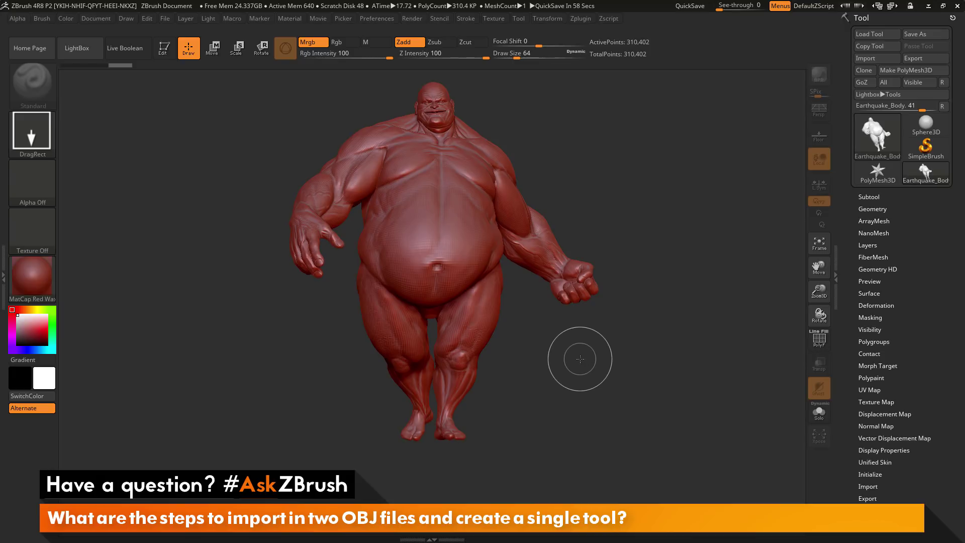
left_click(166, 49)
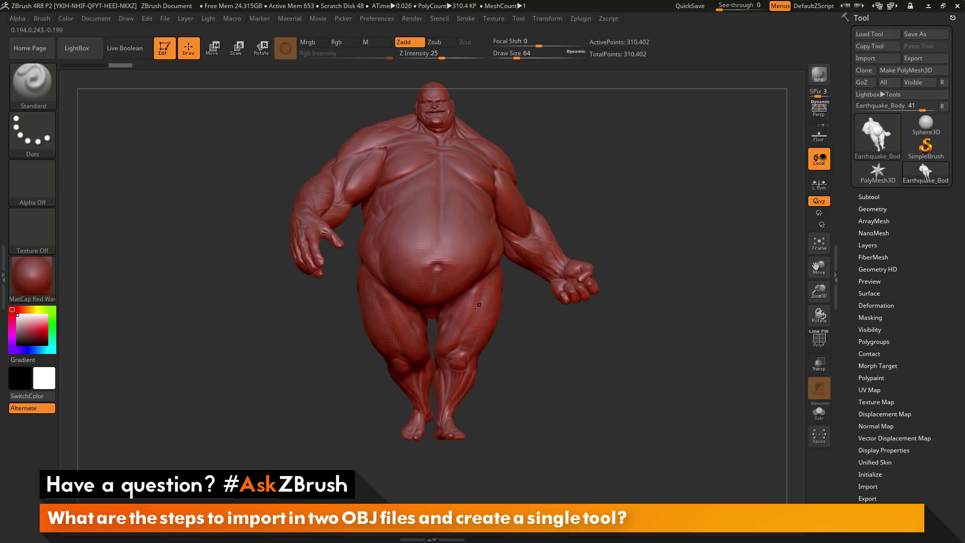
left_click_drag(637, 367, 673, 335)
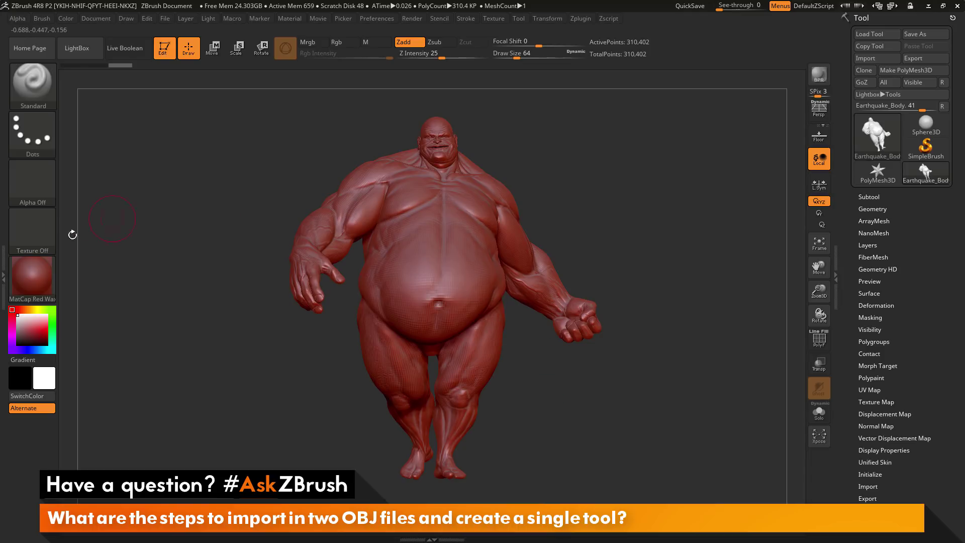
- Change the body's material to MatCap Gray
left_click(33, 286)
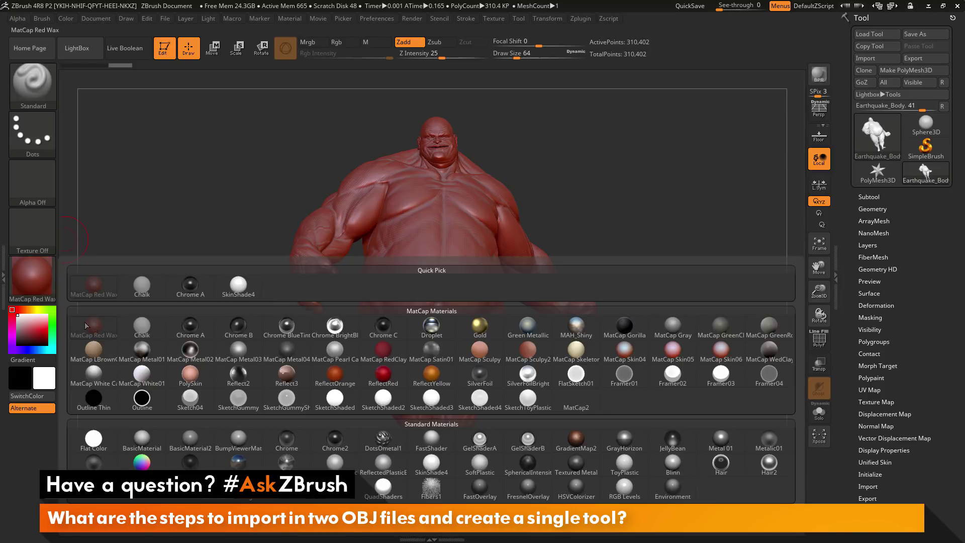
mouse_move(96, 332)
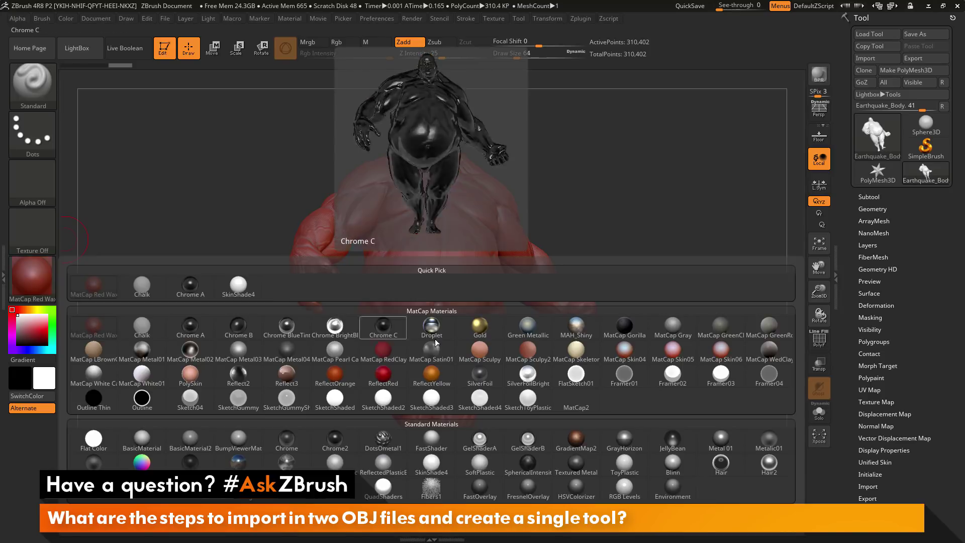
left_click(675, 331)
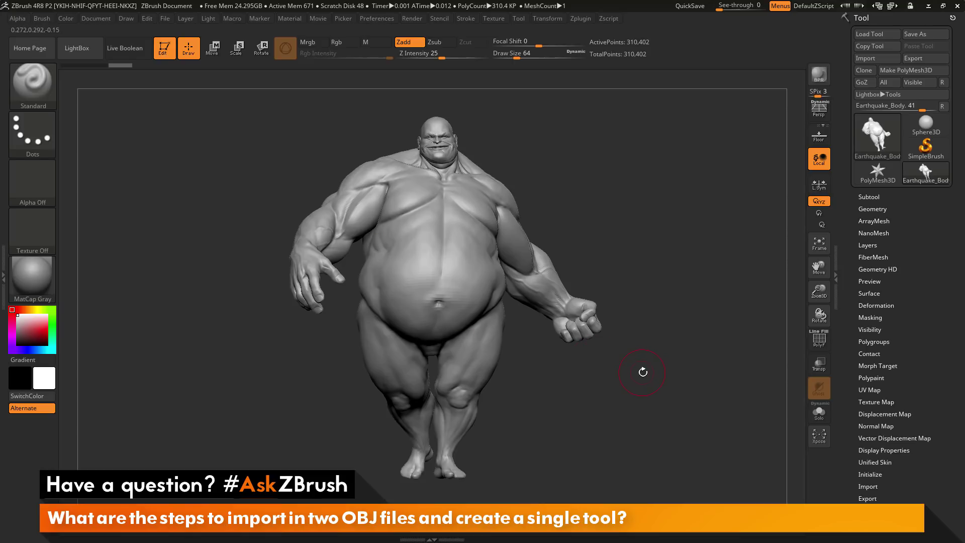
mouse_move(716, 414)
left_mouse_down()
mouse_move(489, 423)
mouse_move(702, 308)
left_mouse_up()
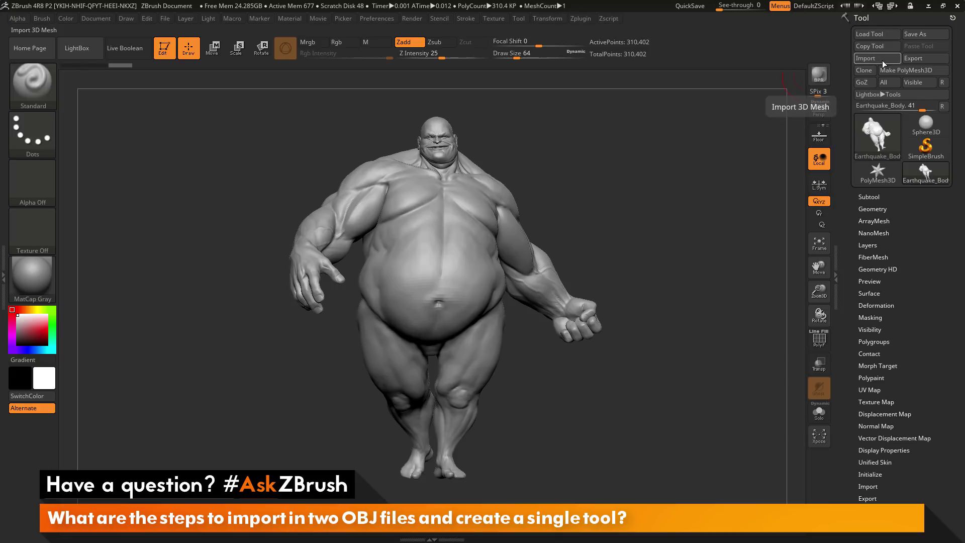
- Try to import the Earthquake_Kimono OBJ file while the body tool is active
mouse_move(918, 182)
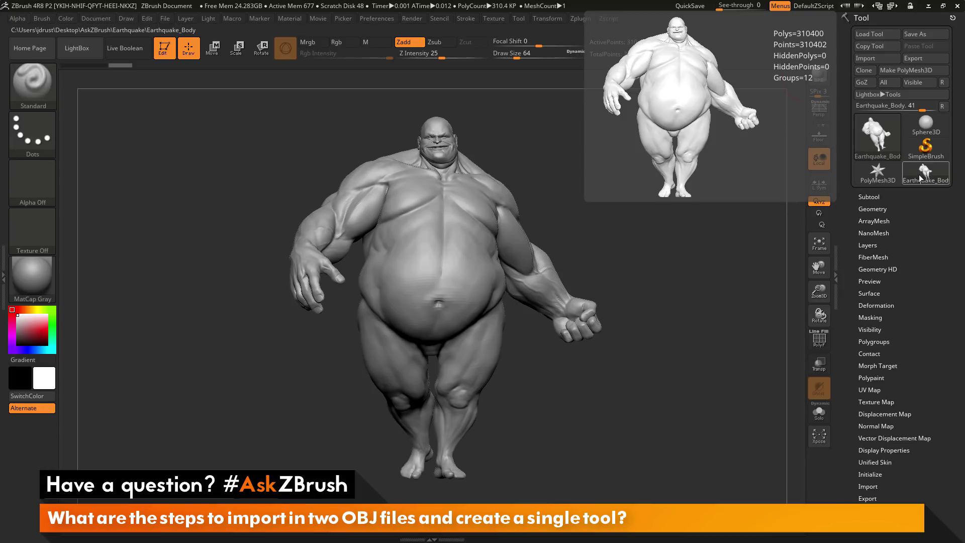
left_click(870, 58)
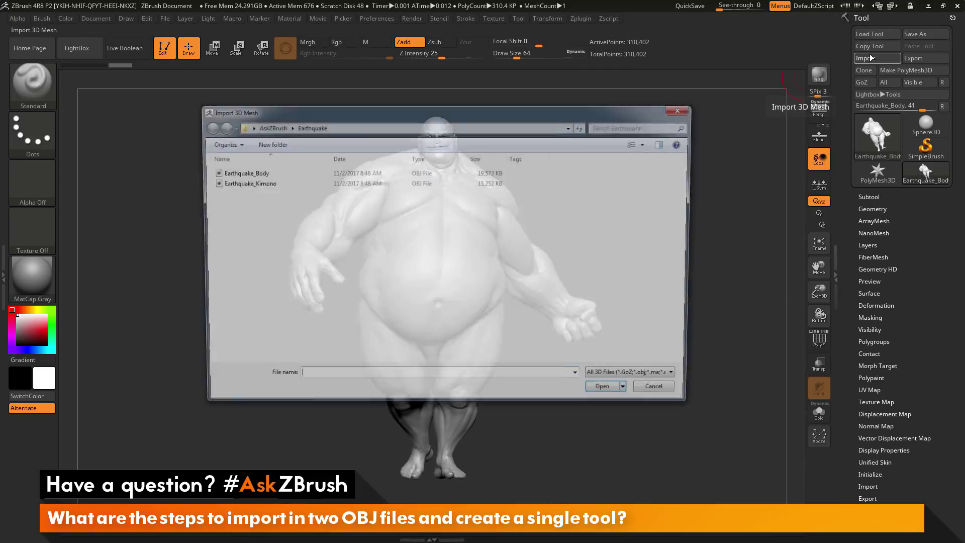
left_click(262, 183)
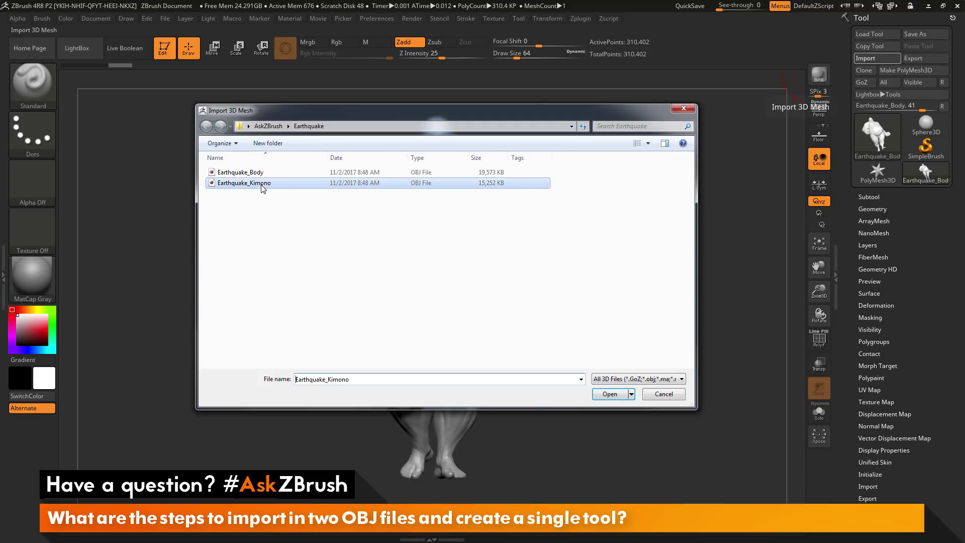
left_click(610, 394)
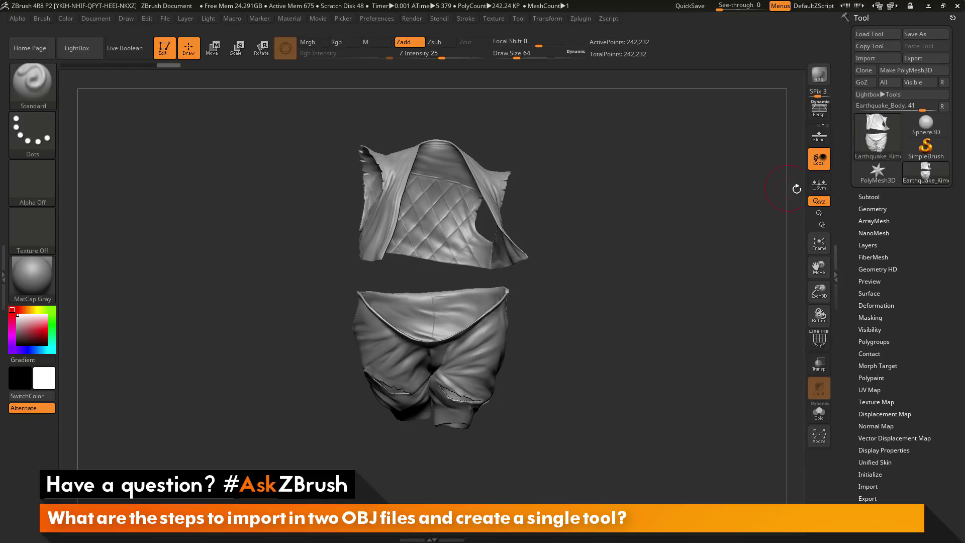
mouse_move(927, 173)
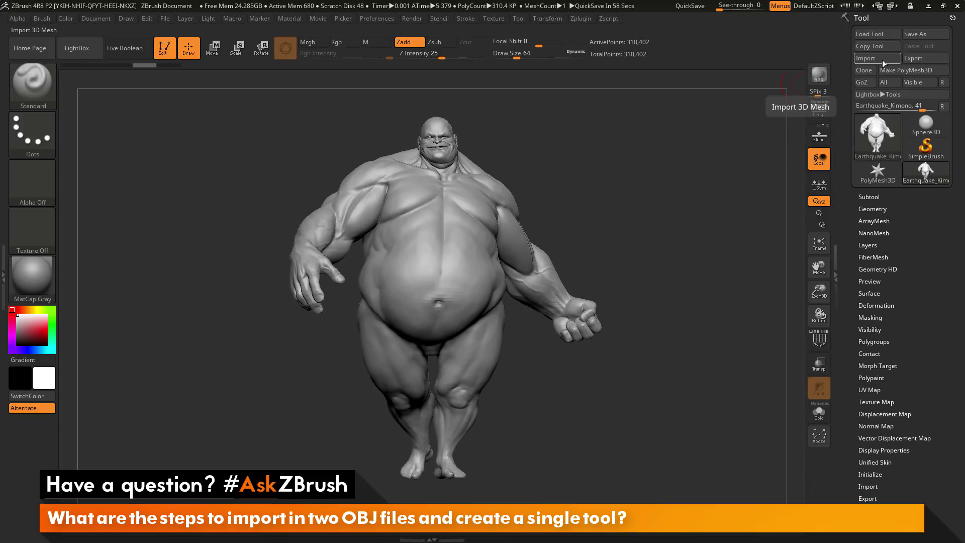
- Make the PolyMesh3D star the active tool and import the Earthquake_Kimono OBJ file into it
mouse_move(879, 180)
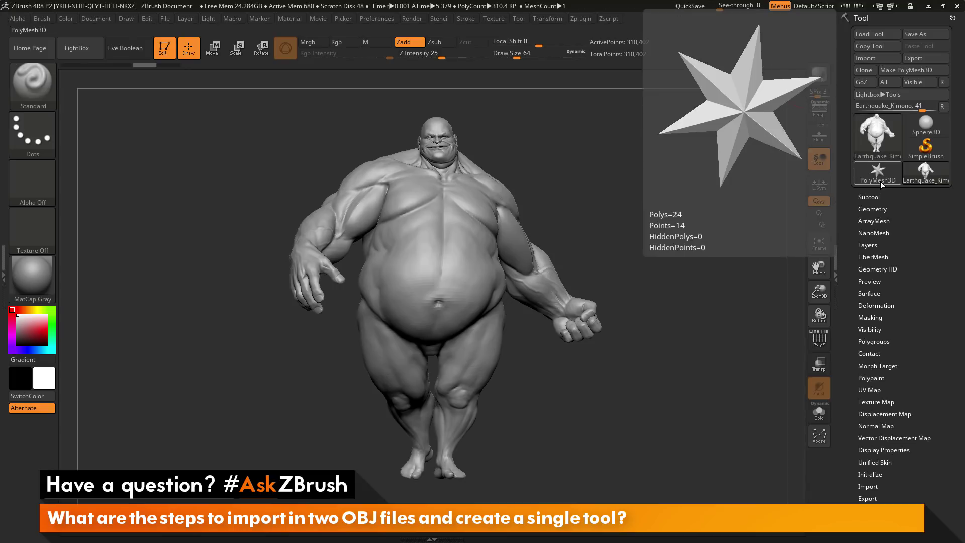
left_click(921, 151)
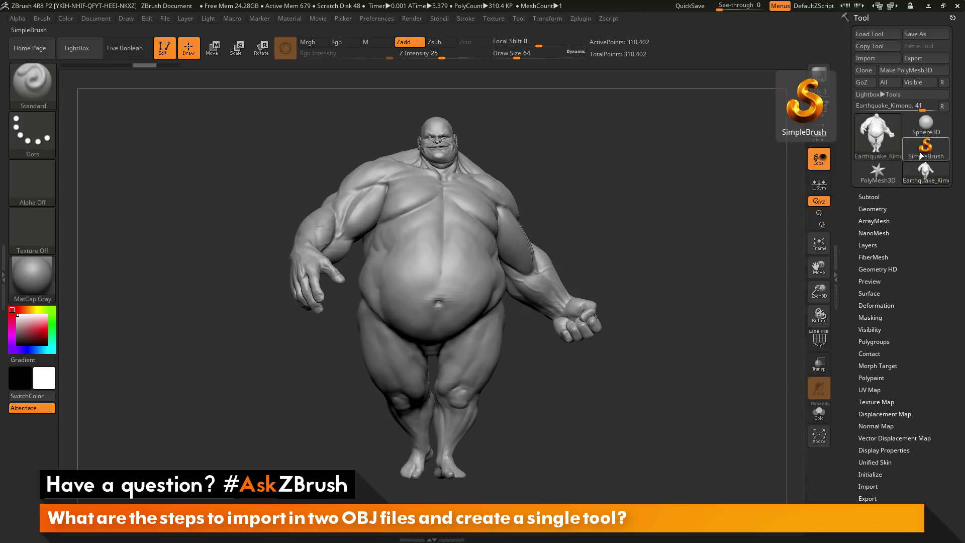
left_click(926, 127)
left_click(878, 173)
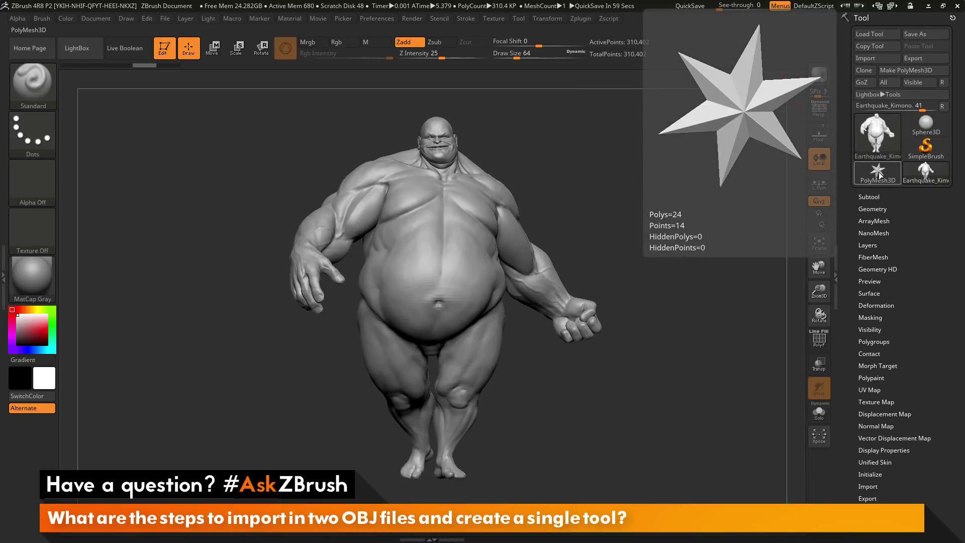
left_click(879, 175)
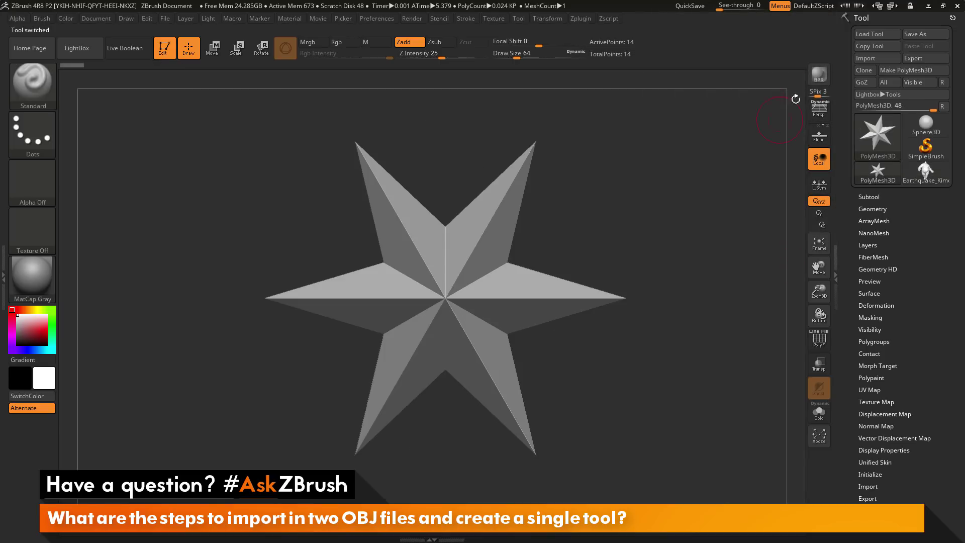
left_click(870, 59)
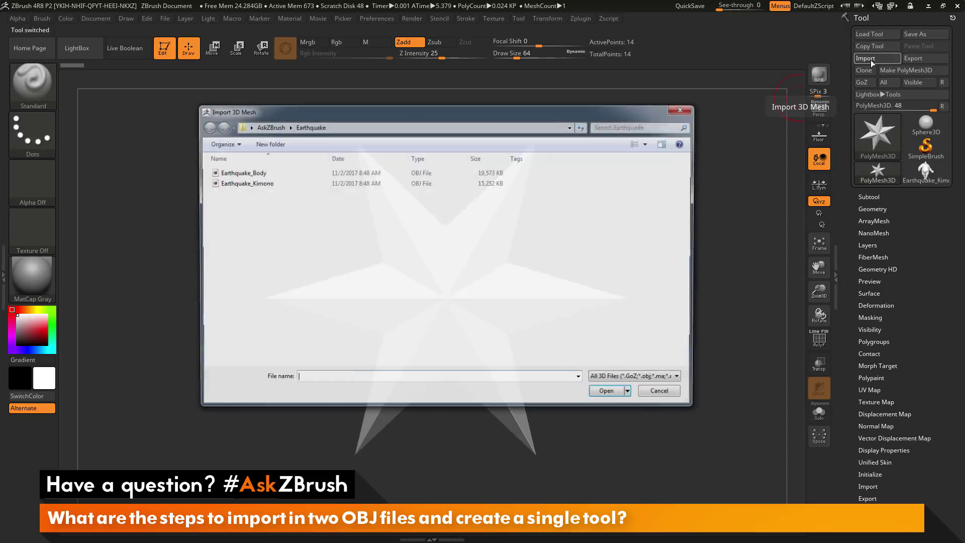
left_click(220, 186)
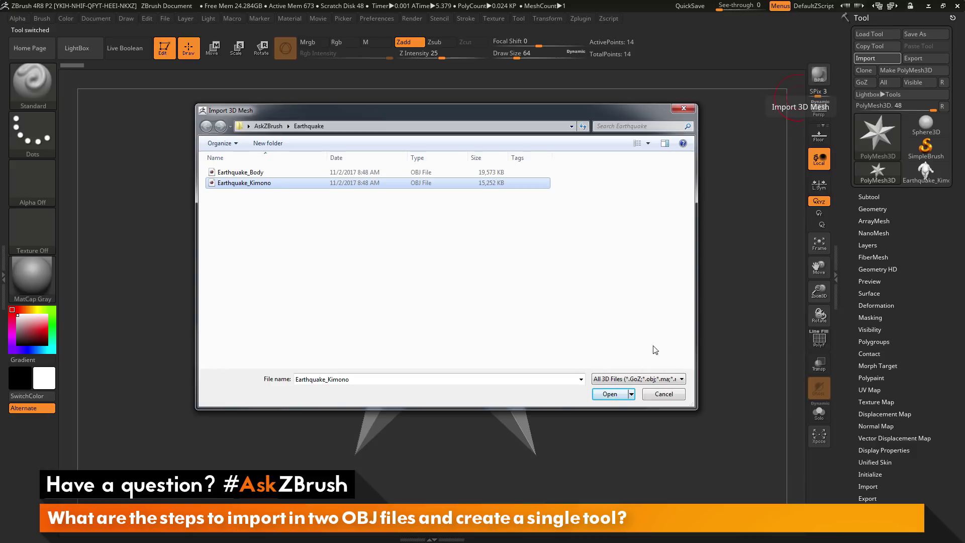
left_click(626, 393)
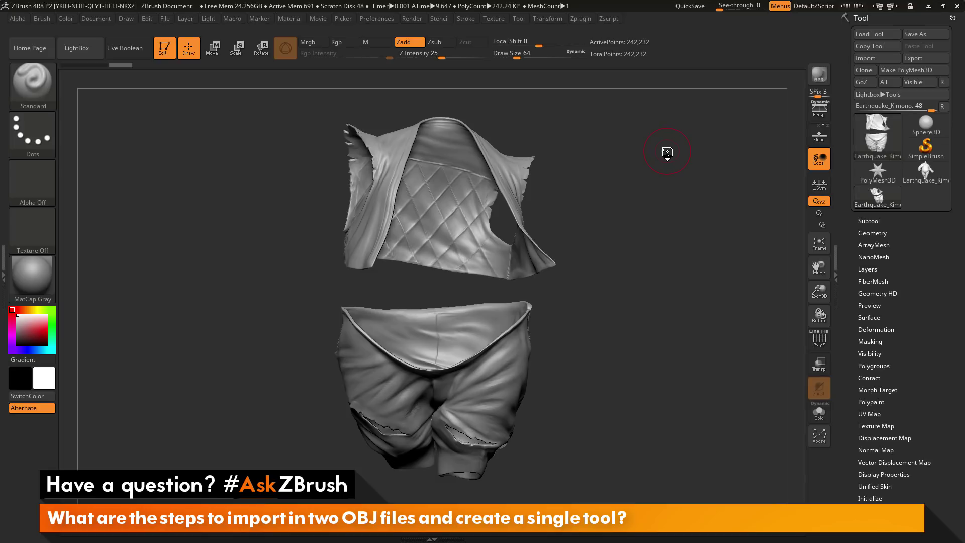
- Switch between the body, kimono and PolyMesh3D tools to examine each as a separate tool
left_click(931, 180)
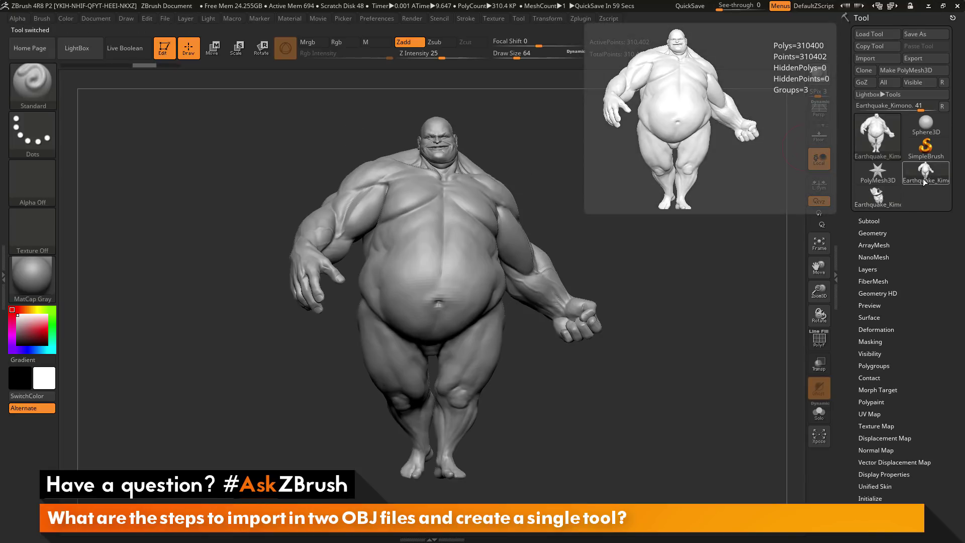
left_click(883, 198)
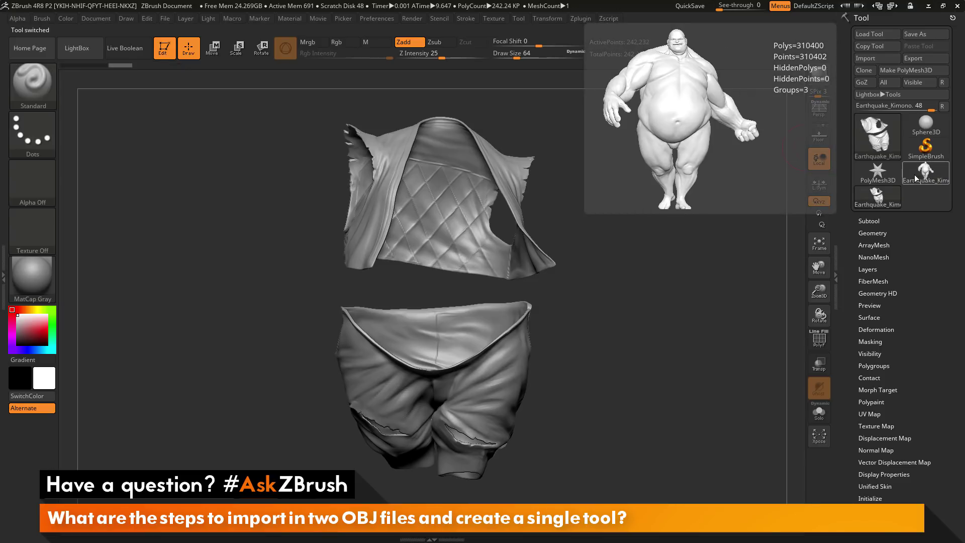
left_click(915, 177)
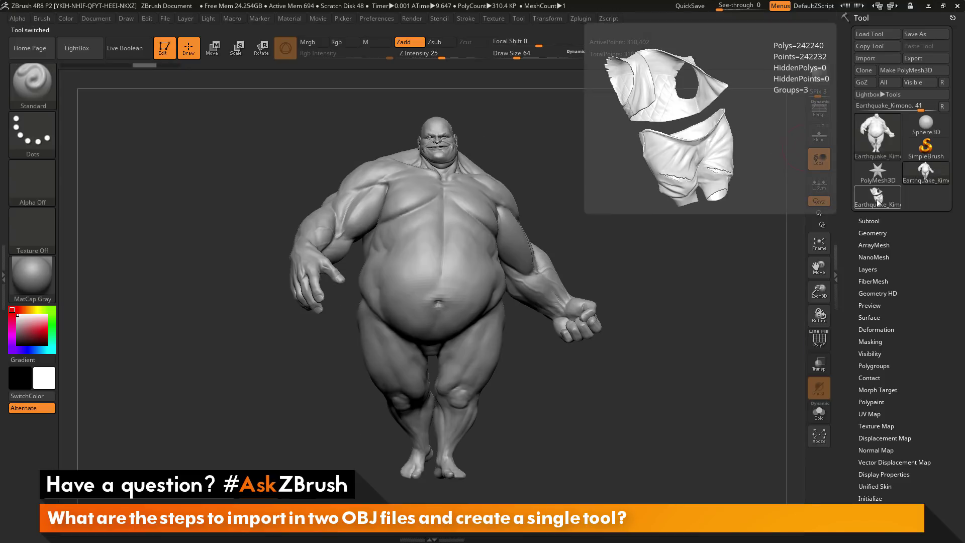
left_click(876, 201)
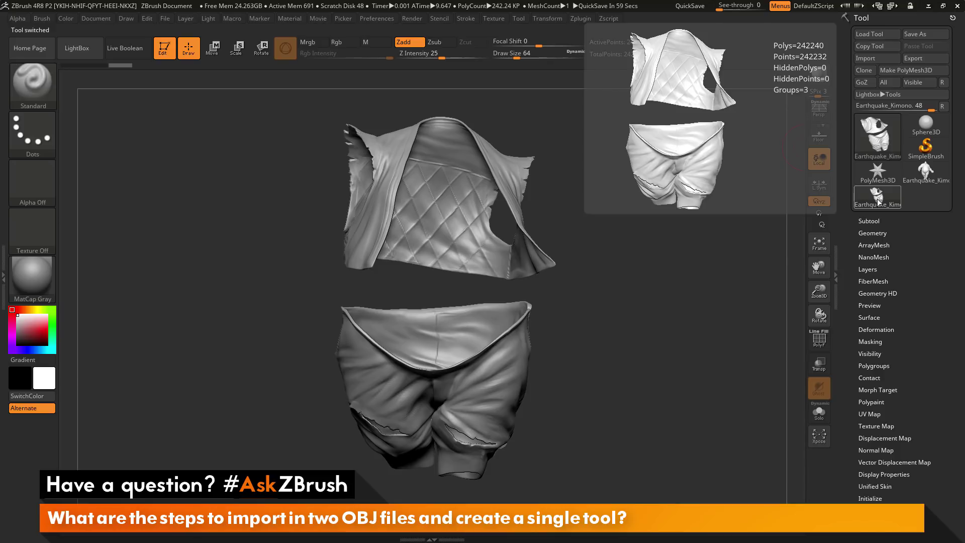
mouse_move(876, 180)
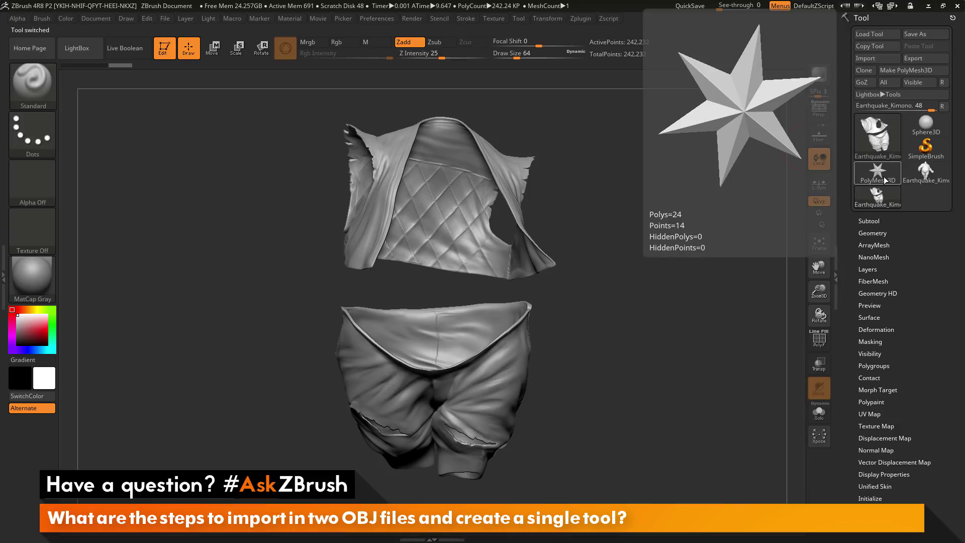
left_click(884, 180)
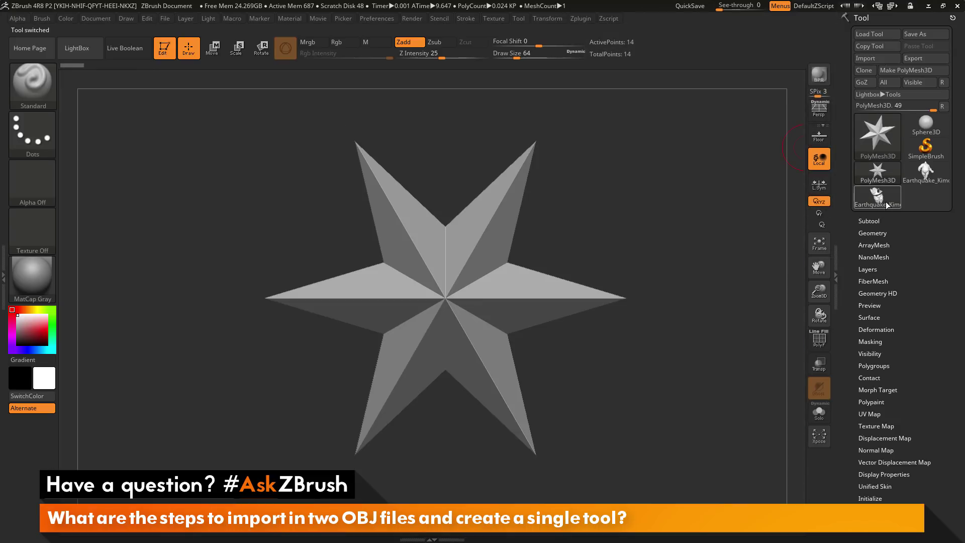
left_click(885, 201)
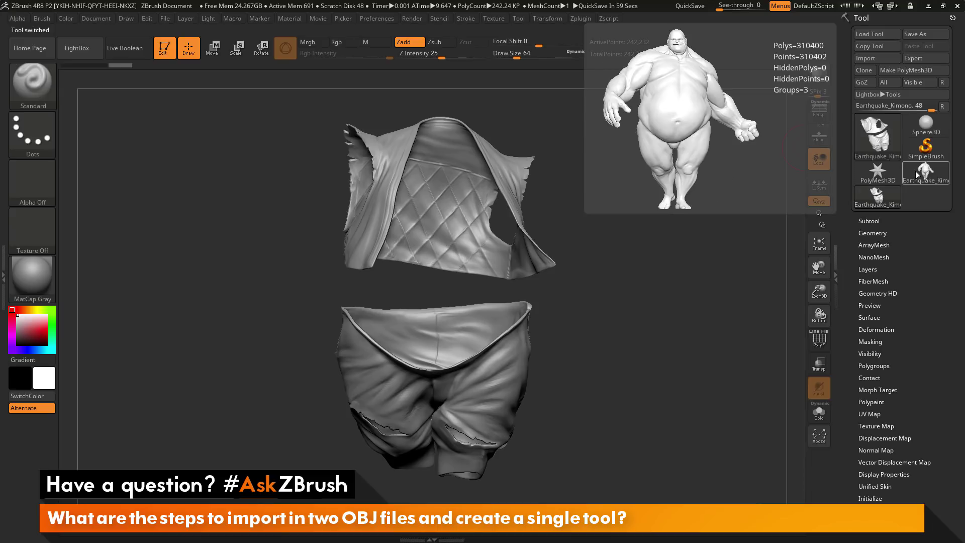
left_click(915, 171)
left_click(878, 201)
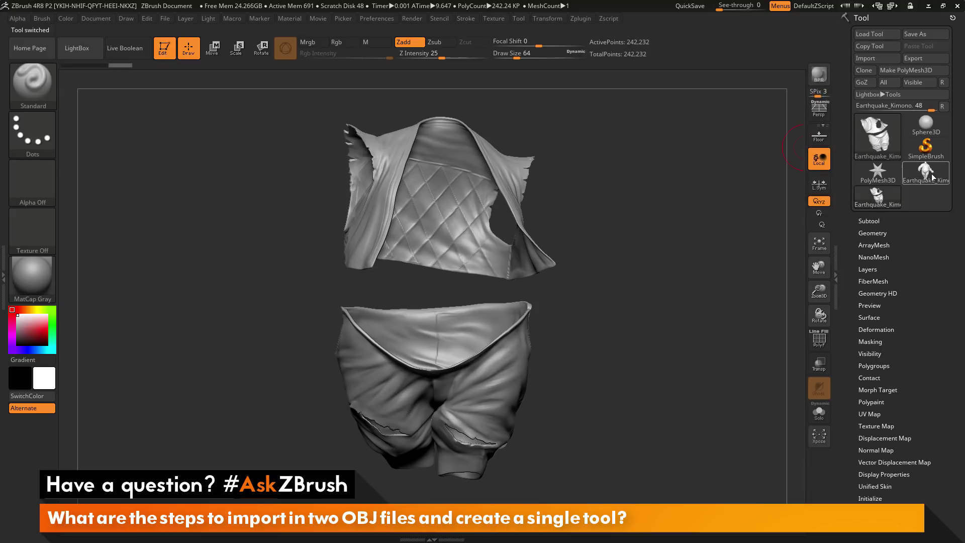
- Expand the Subtool list with the body tool active and switch to the kimono tool
left_click(929, 174)
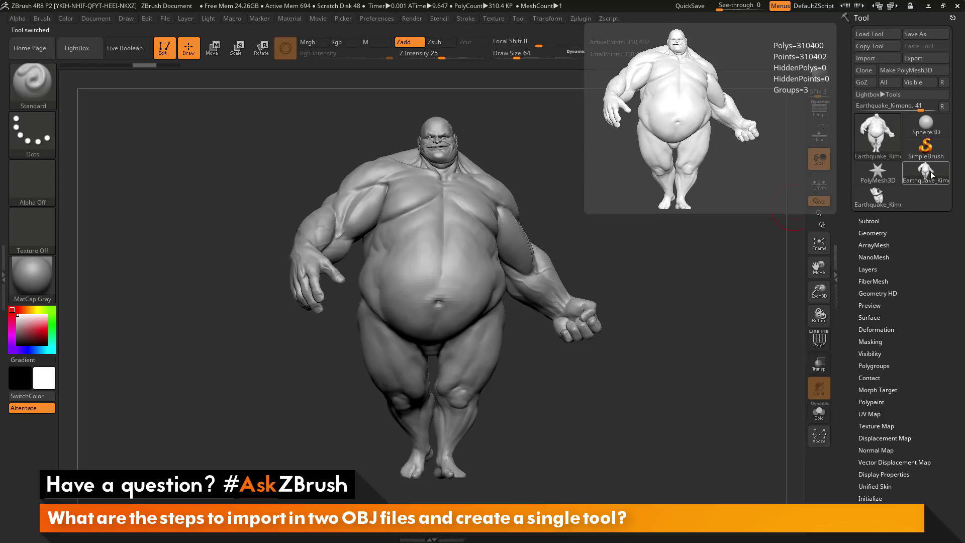
left_click(871, 220)
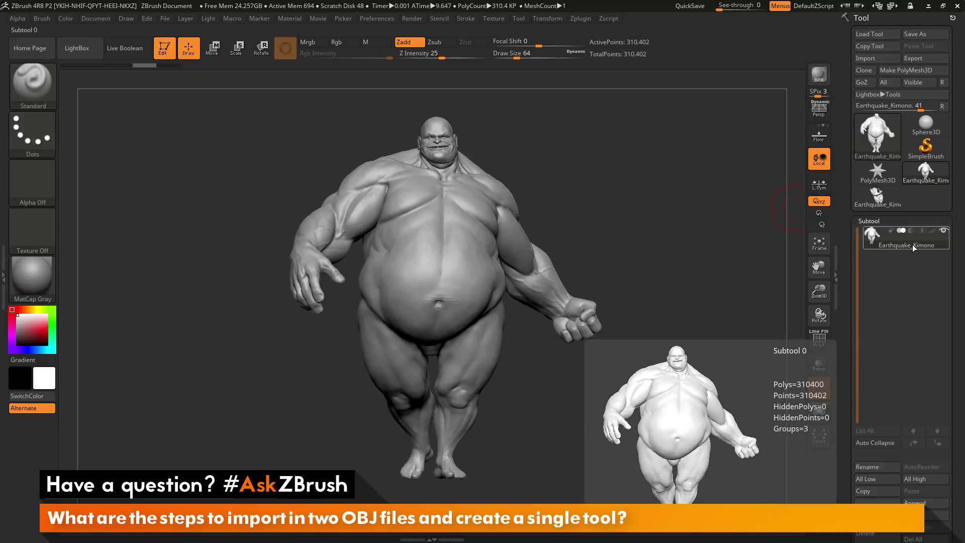
left_click(878, 200)
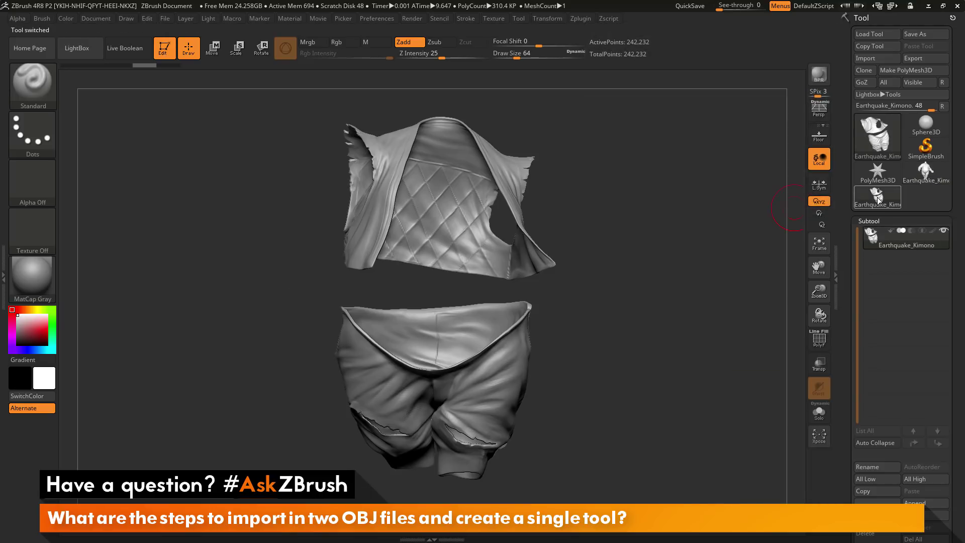
- Make the body tool active and append the kimono tool to it as a second subtool
mouse_move(884, 246)
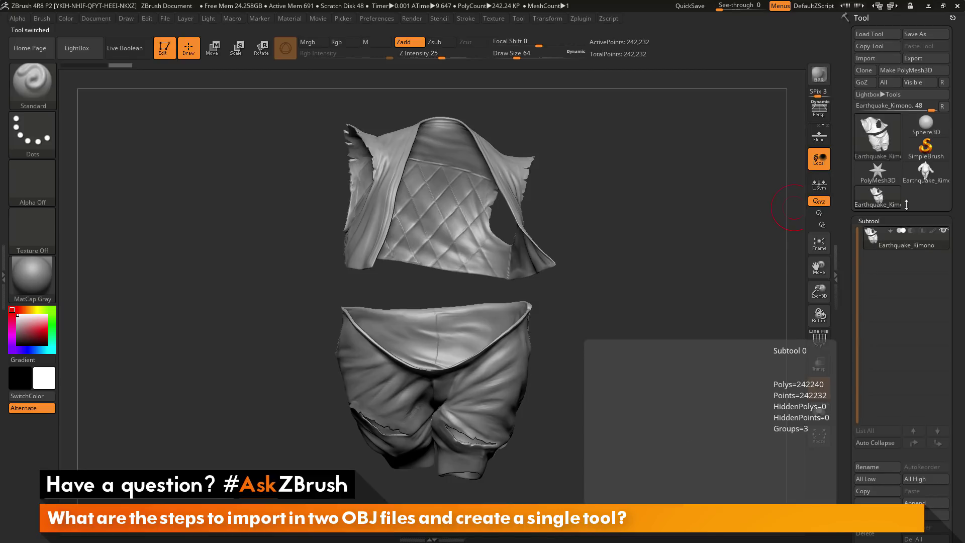
left_click(922, 178)
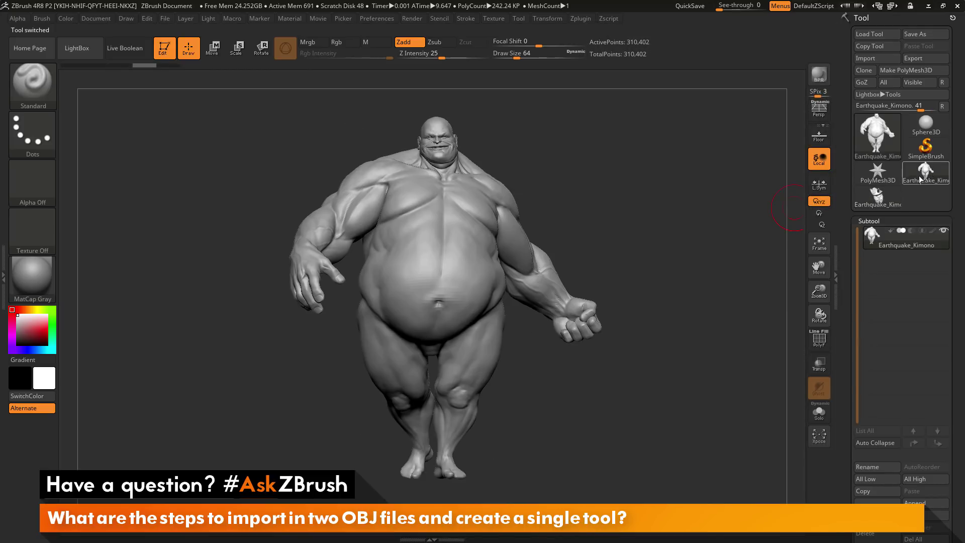
mouse_move(893, 200)
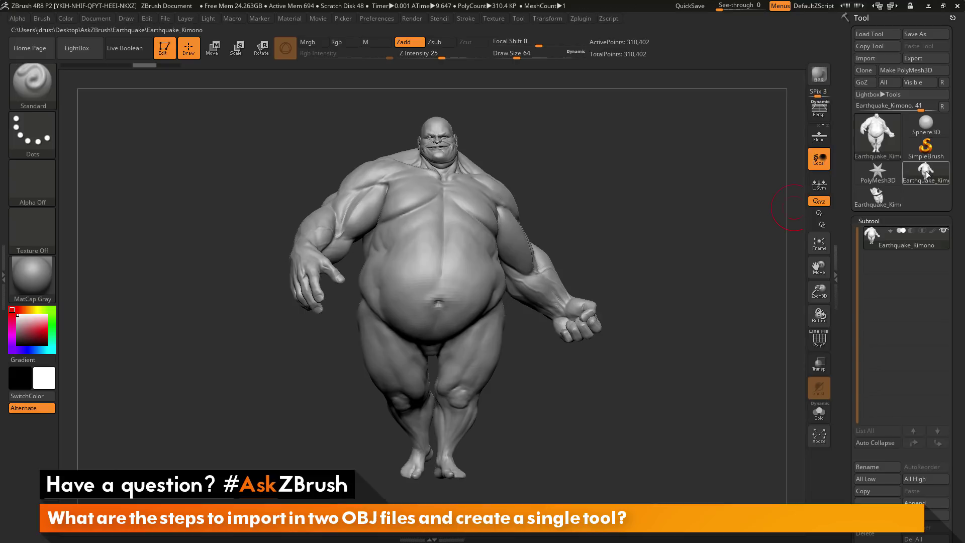
mouse_move(887, 247)
left_click_drag(847, 276, 847, 216)
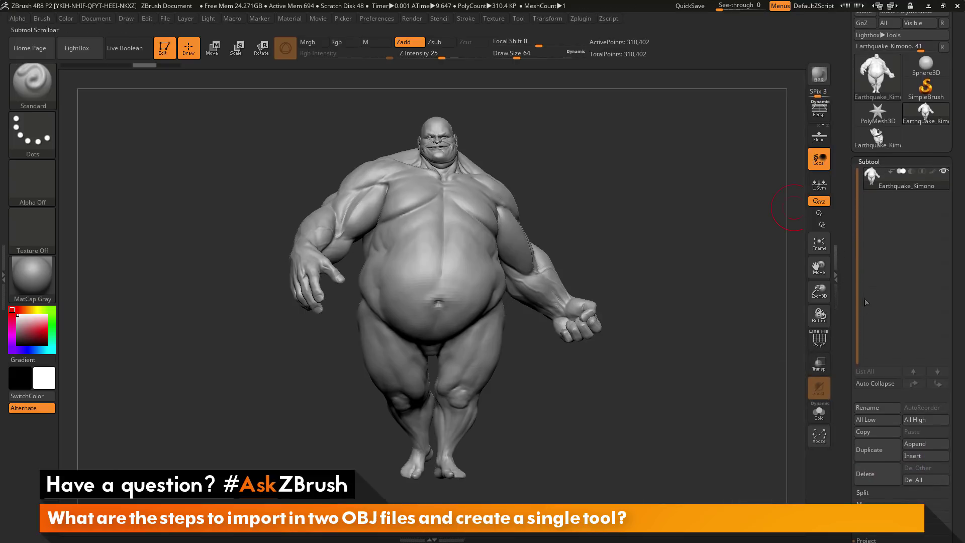
left_click(925, 444)
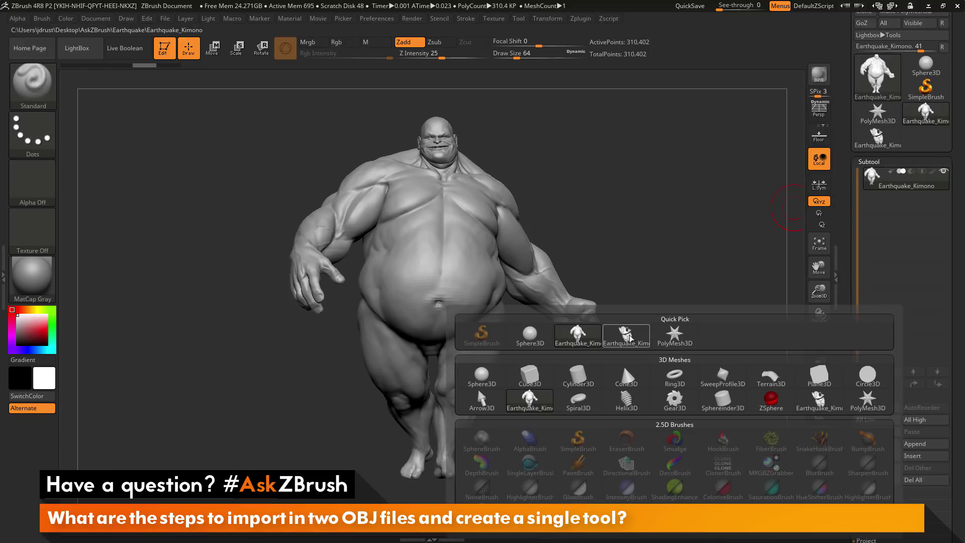
mouse_move(632, 343)
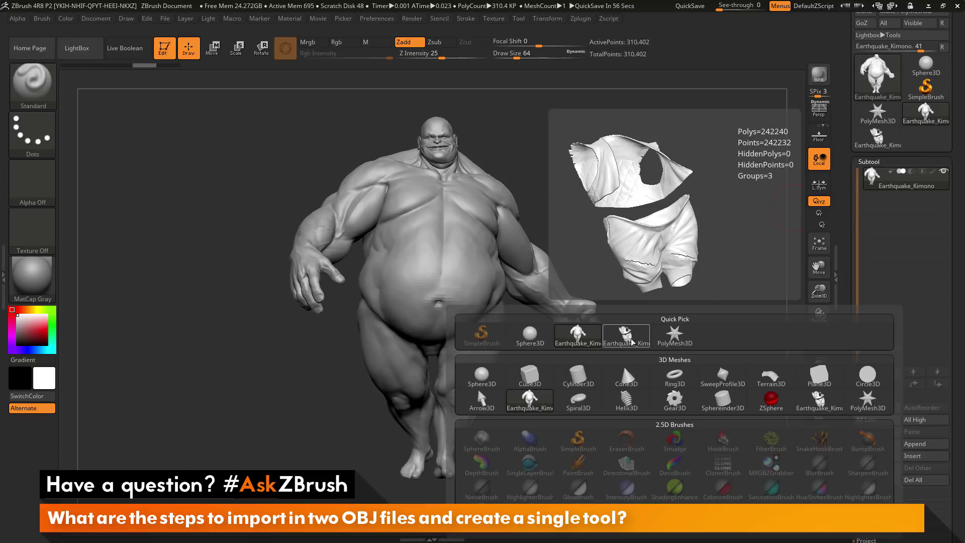
left_click(631, 341)
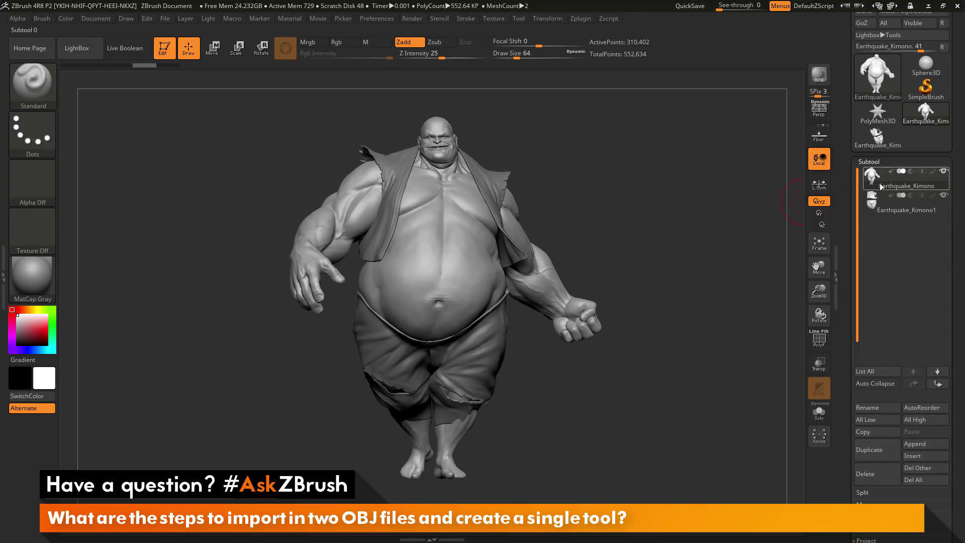
- Switch between the body and kimono subtools to examine how both are held in the single tool
mouse_move(887, 181)
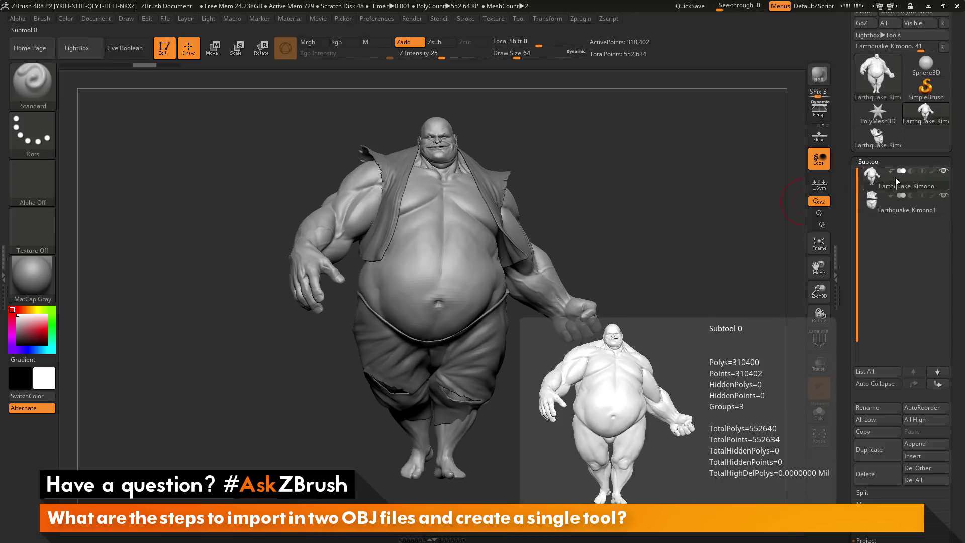
left_click(897, 209)
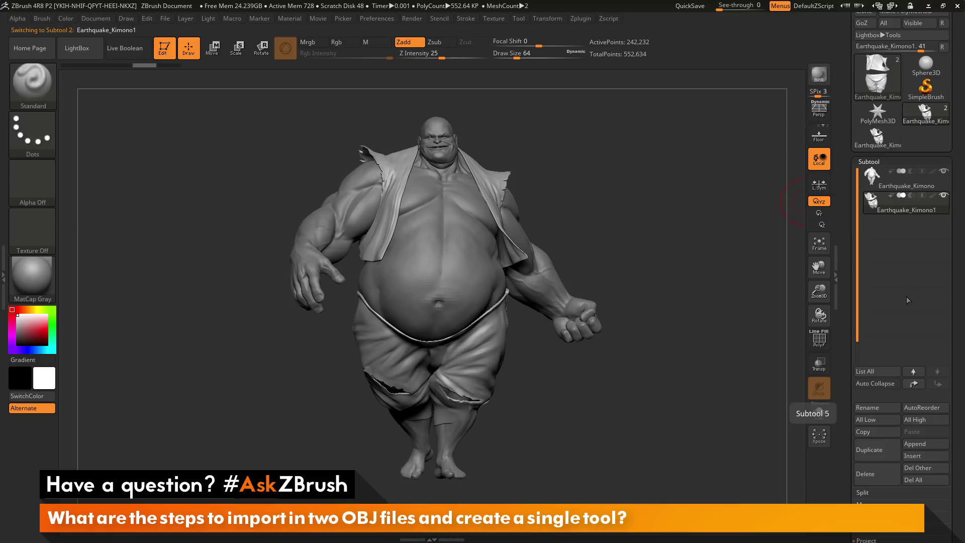
left_click(904, 185)
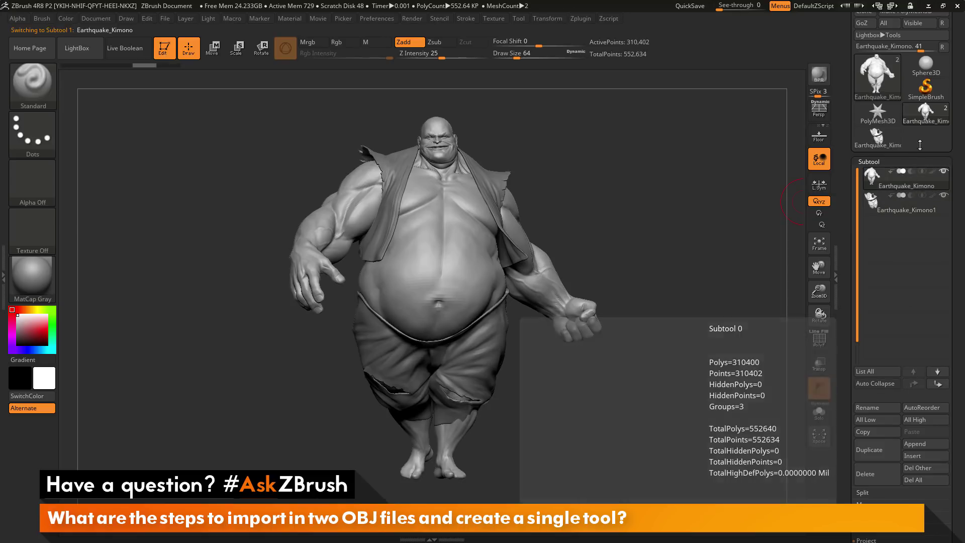
mouse_move(934, 116)
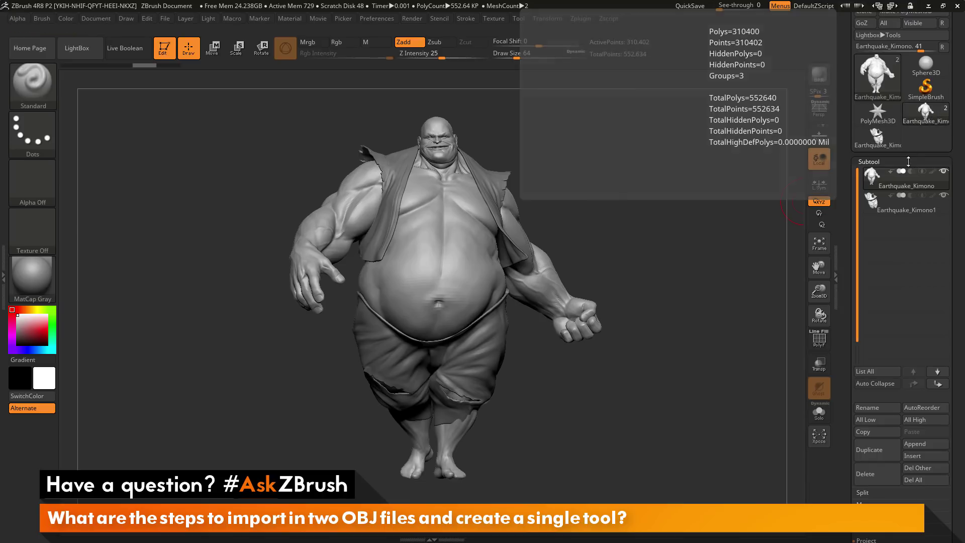
left_click(906, 210)
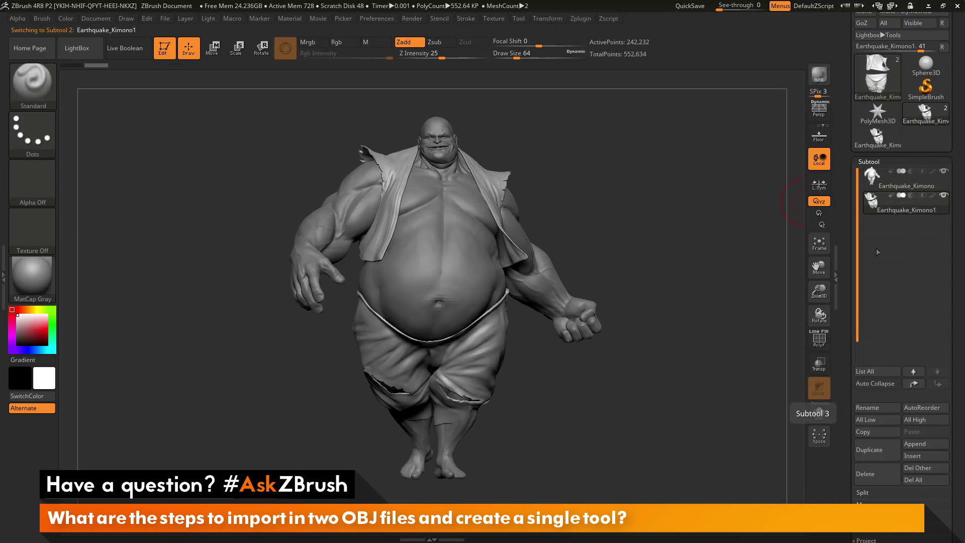
left_click_drag(842, 185, 896, 244)
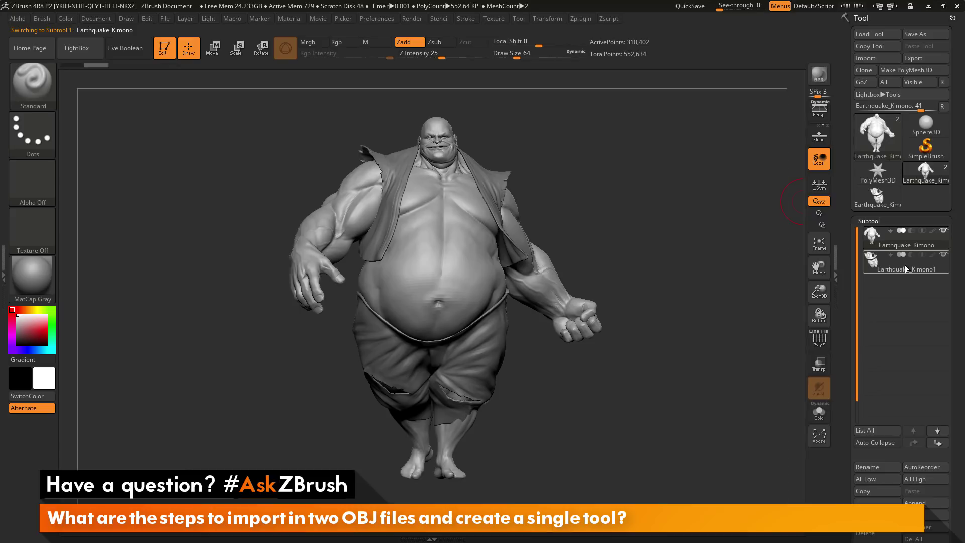
left_click(903, 245)
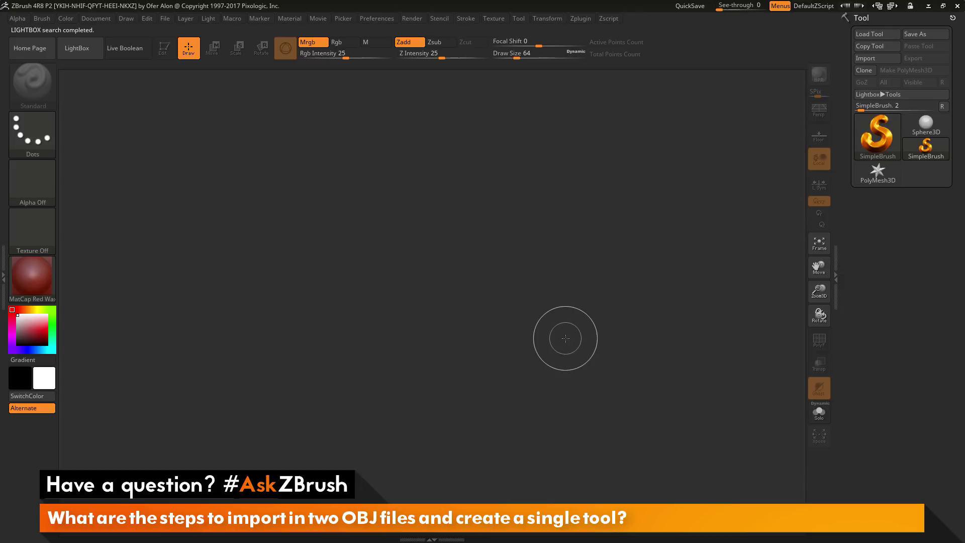
- Draw a large PolyMesh3D star in the middle of the empty canvas and enter Edit mode
left_click(878, 174)
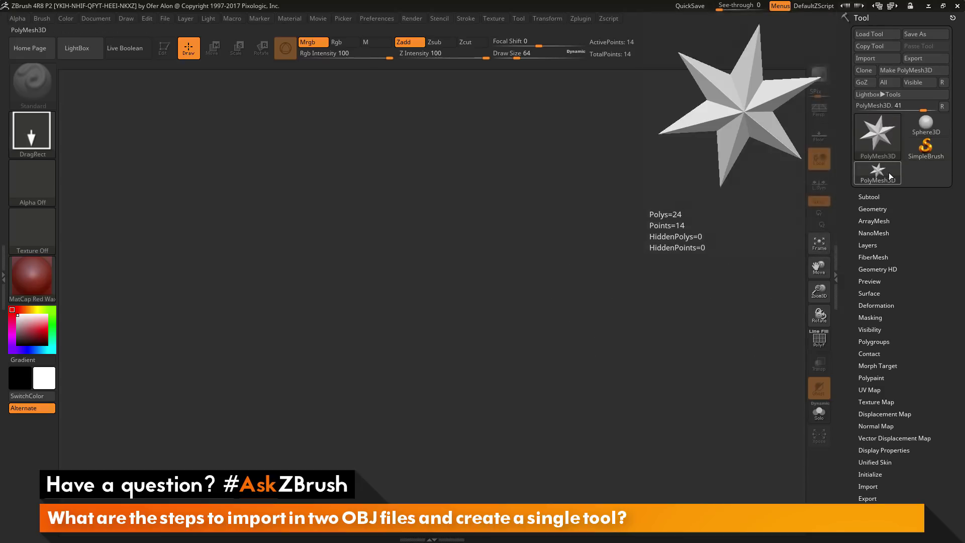
left_click_drag(425, 253, 542, 457)
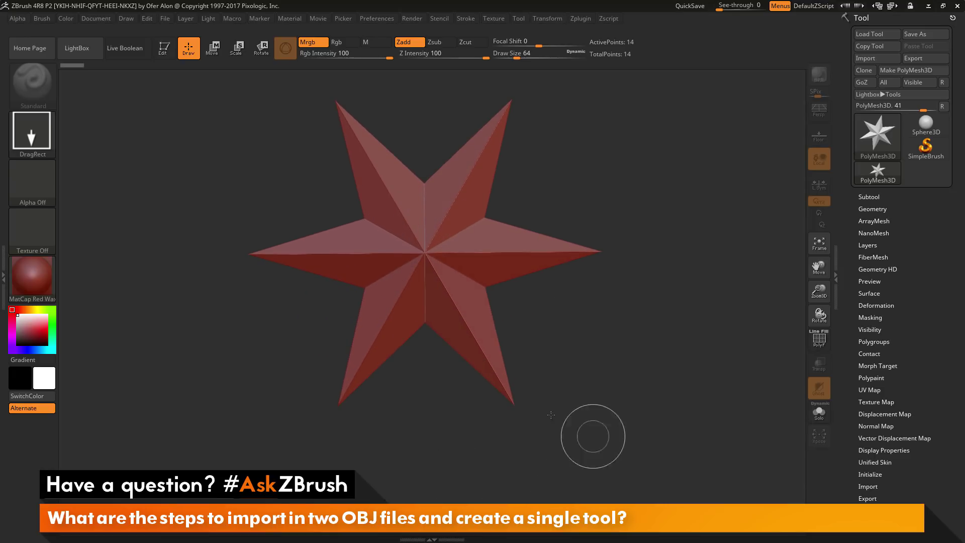
left_click(164, 48)
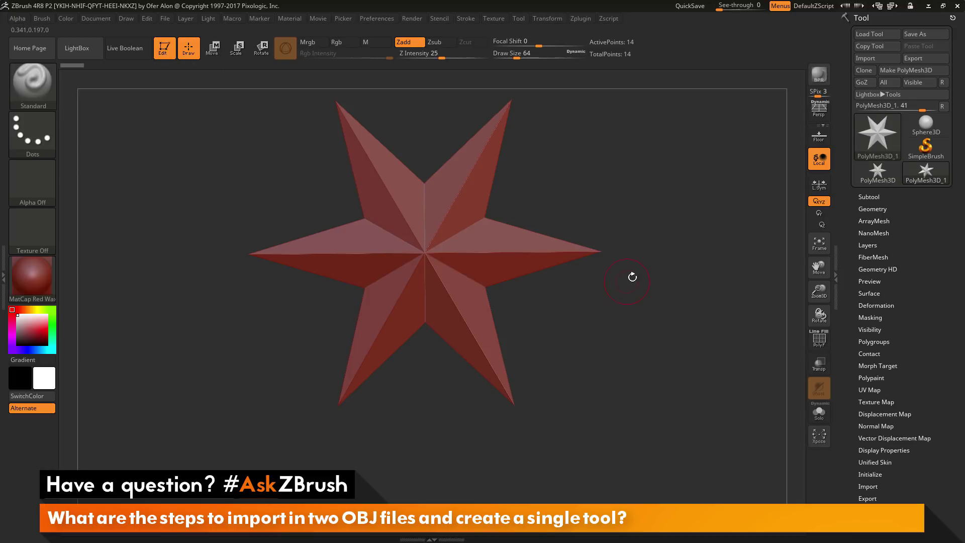
- Change the star's material to MatCap Gray
left_click_drag(631, 275, 631, 306, "alt")
left_click(23, 280)
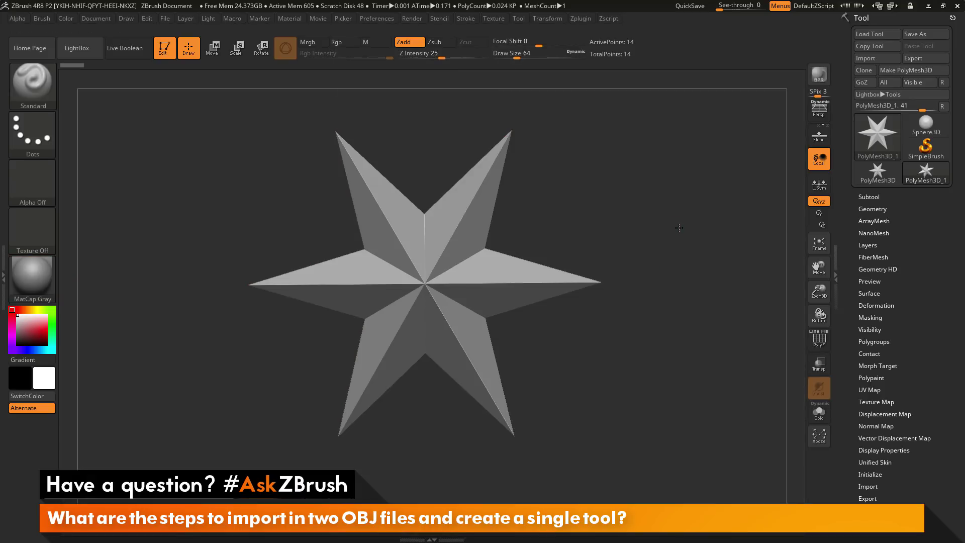
left_click_drag(692, 324, 668, 311)
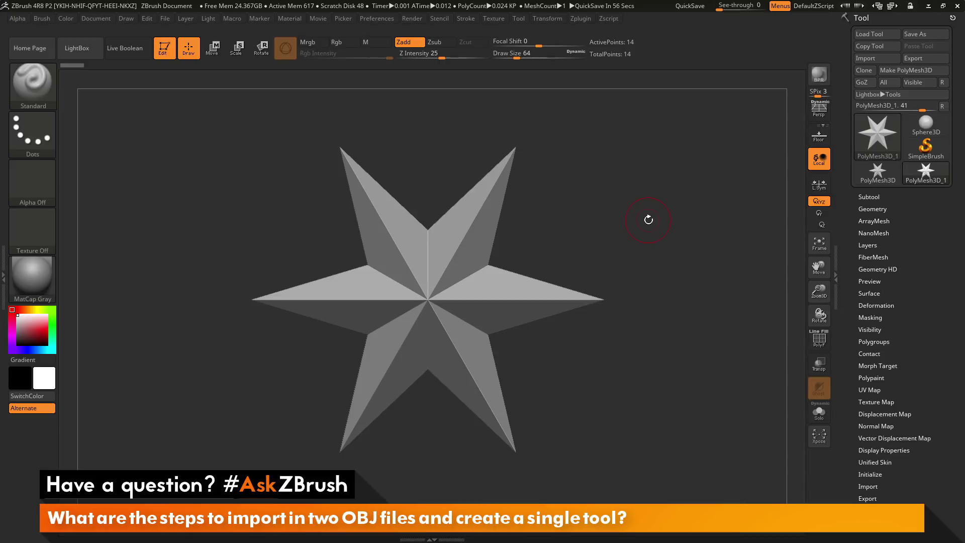
- Use SubTool Master's MultiAppend to bring the Earthquake_Body and Earthquake_Kimono OBJ files into the star tool together
left_click(580, 19)
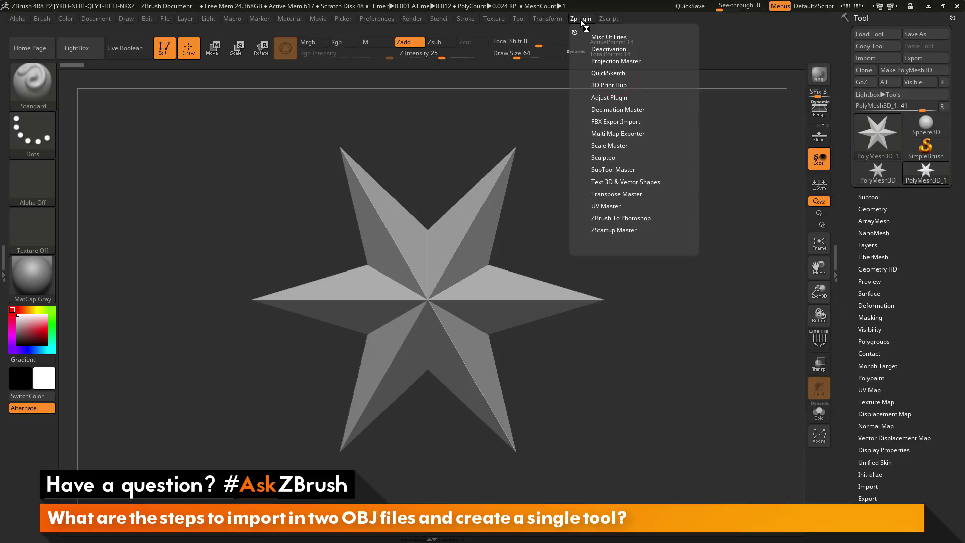
left_click(612, 169)
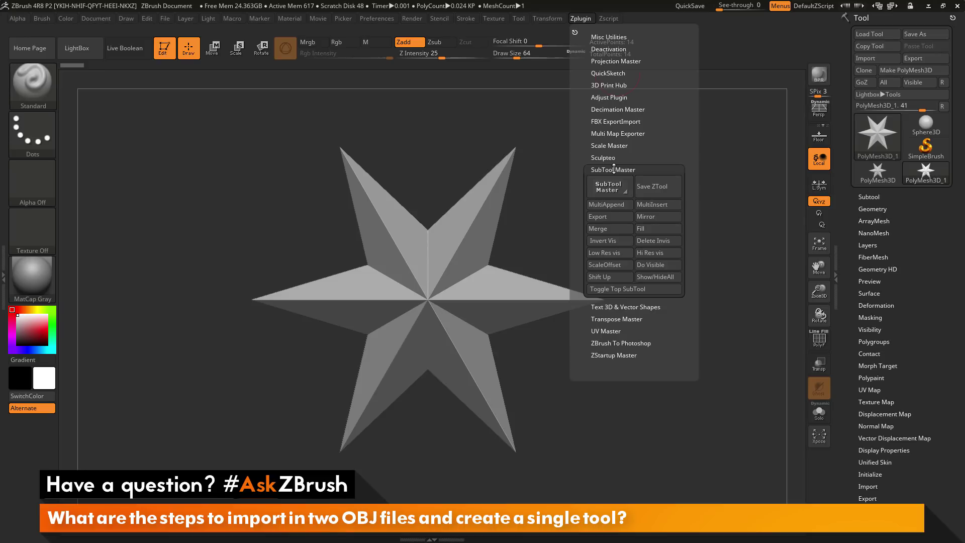
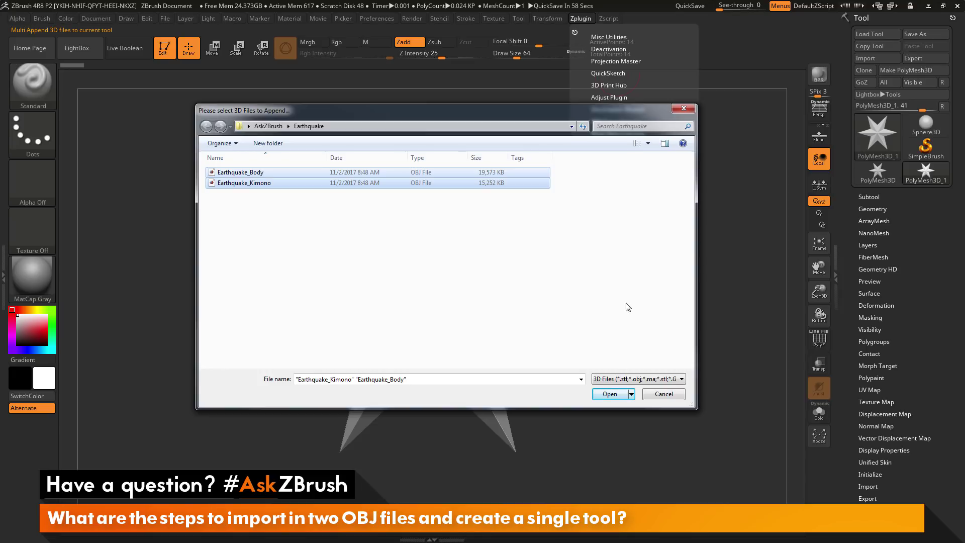
left_click(607, 395)
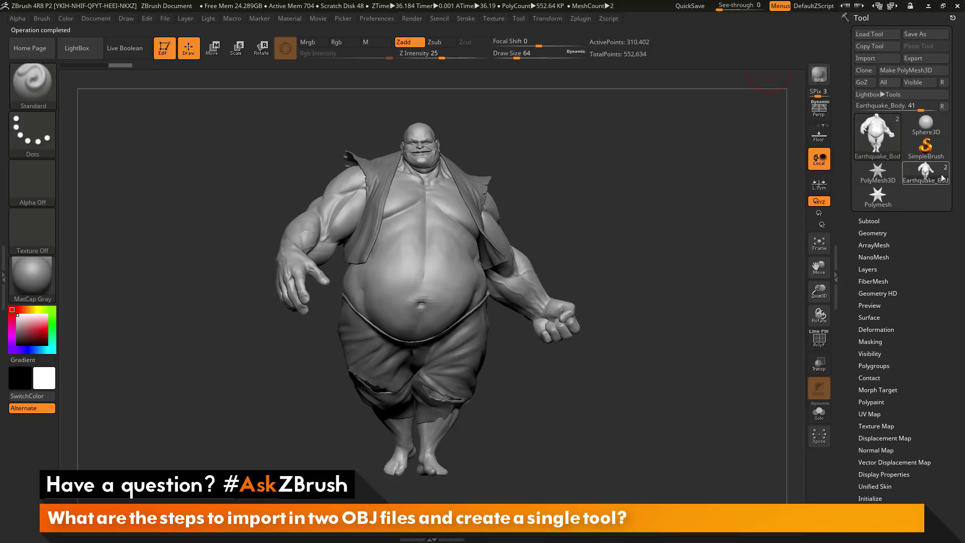
- Expand the Subtool list and switch between Earthquake_Body and Earthquake_Kimono to examine the combined tool
mouse_move(928, 171)
left_click(874, 221)
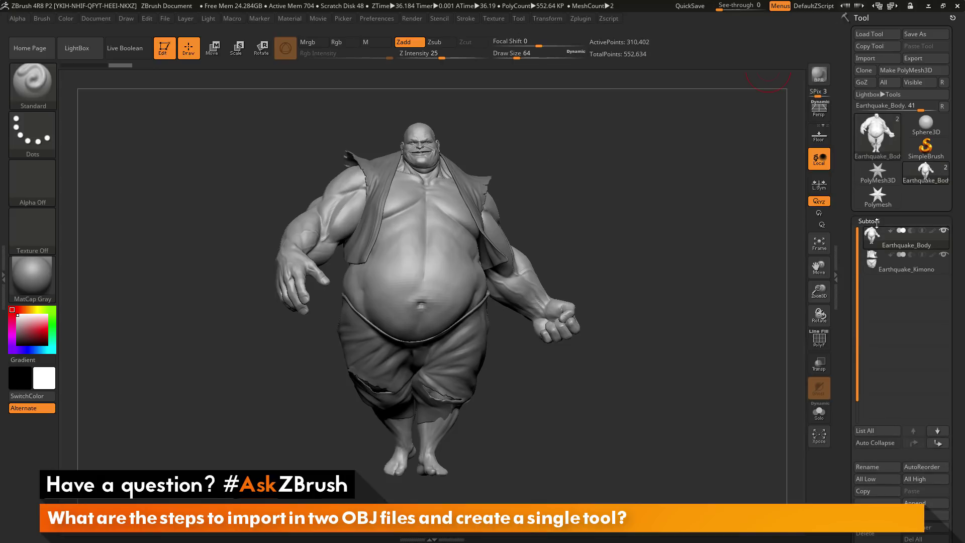
mouse_move(896, 247)
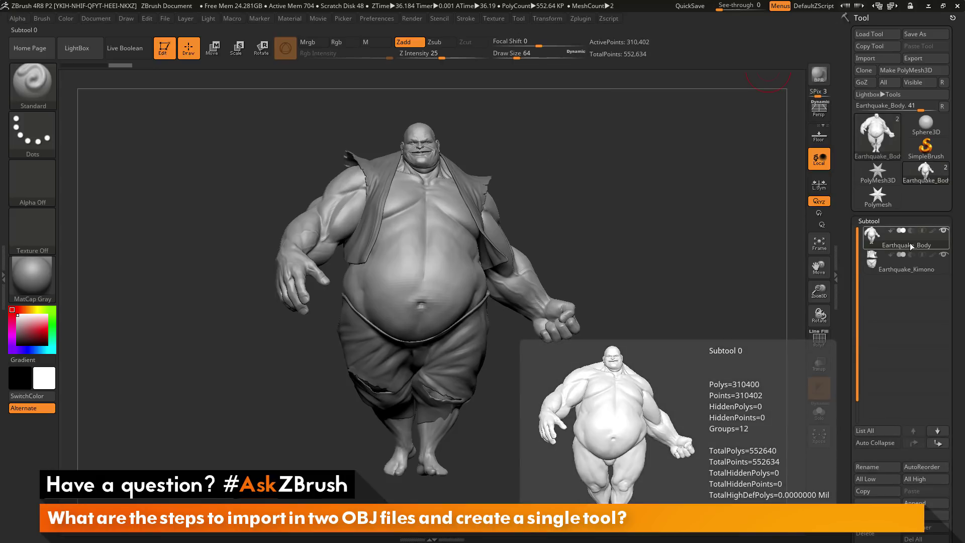
left_click(897, 270)
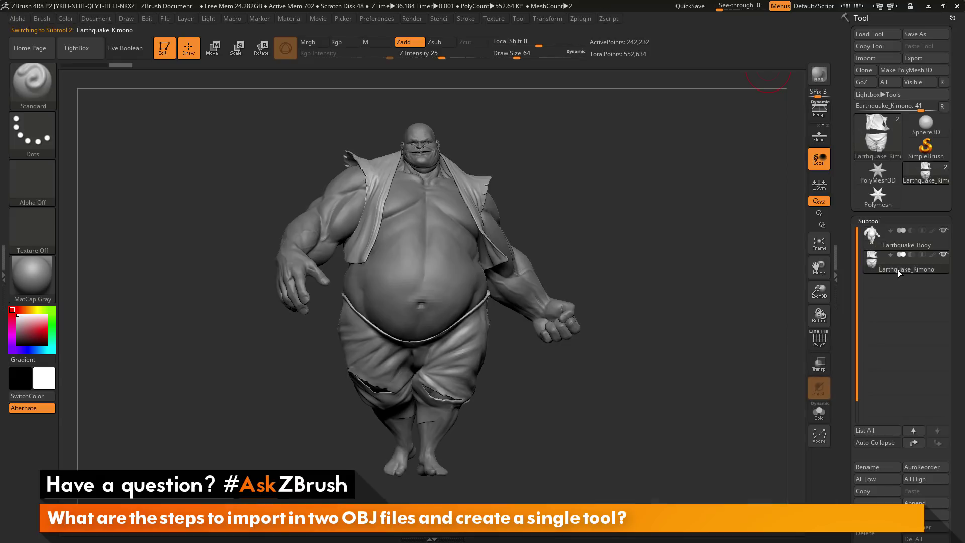
left_click(900, 248)
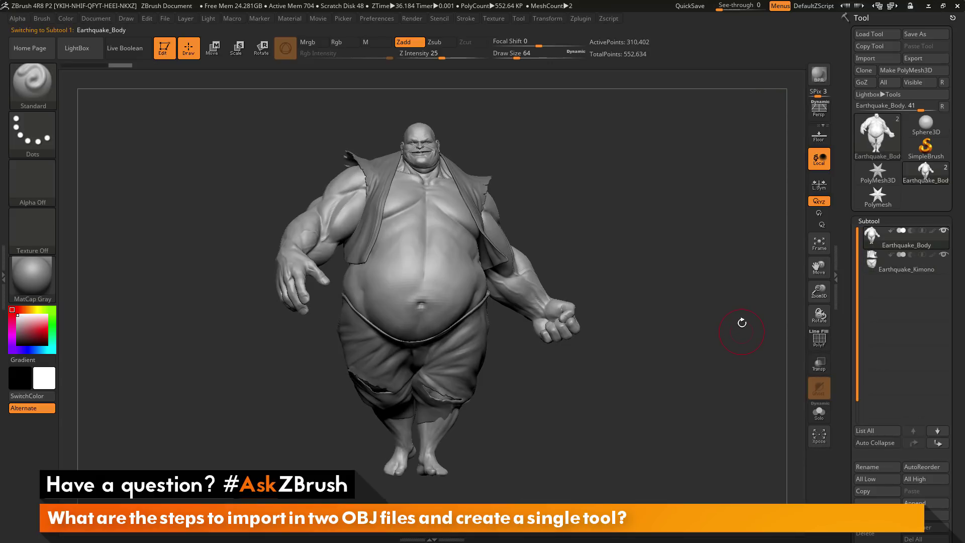
left_click_drag(722, 273, 525, 281)
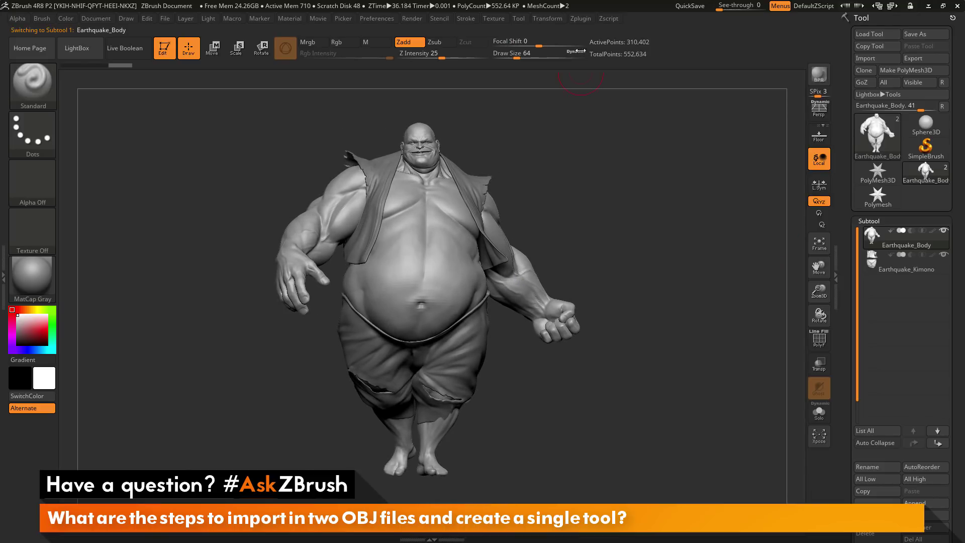
left_click(580, 20)
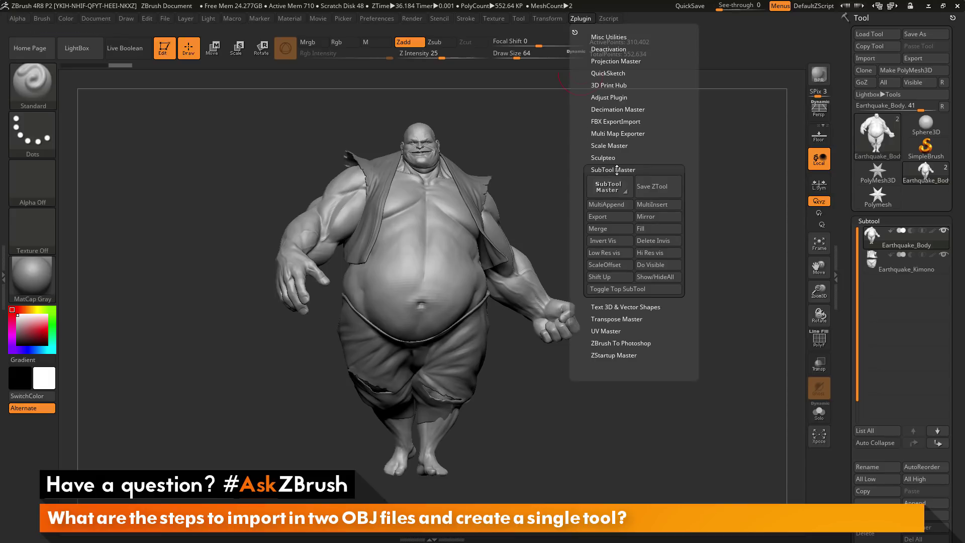
left_click(608, 204)
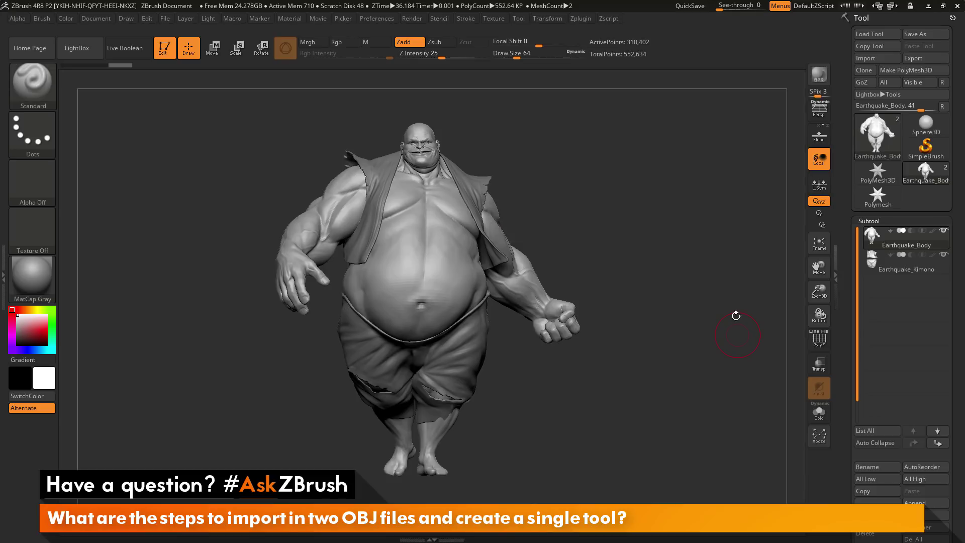
mouse_move(736, 317)
left_mouse_down()
mouse_move(477, 312)
mouse_move(747, 312)
left_mouse_up()
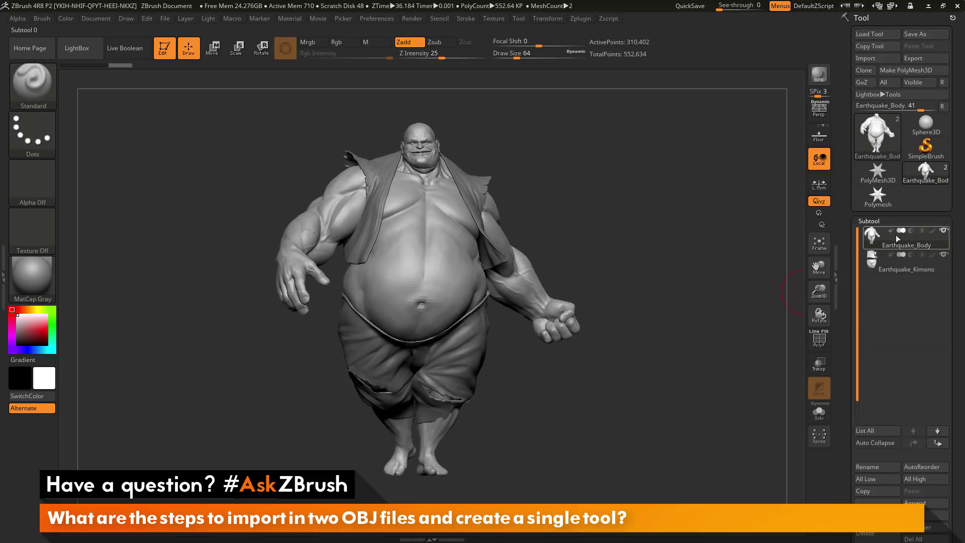